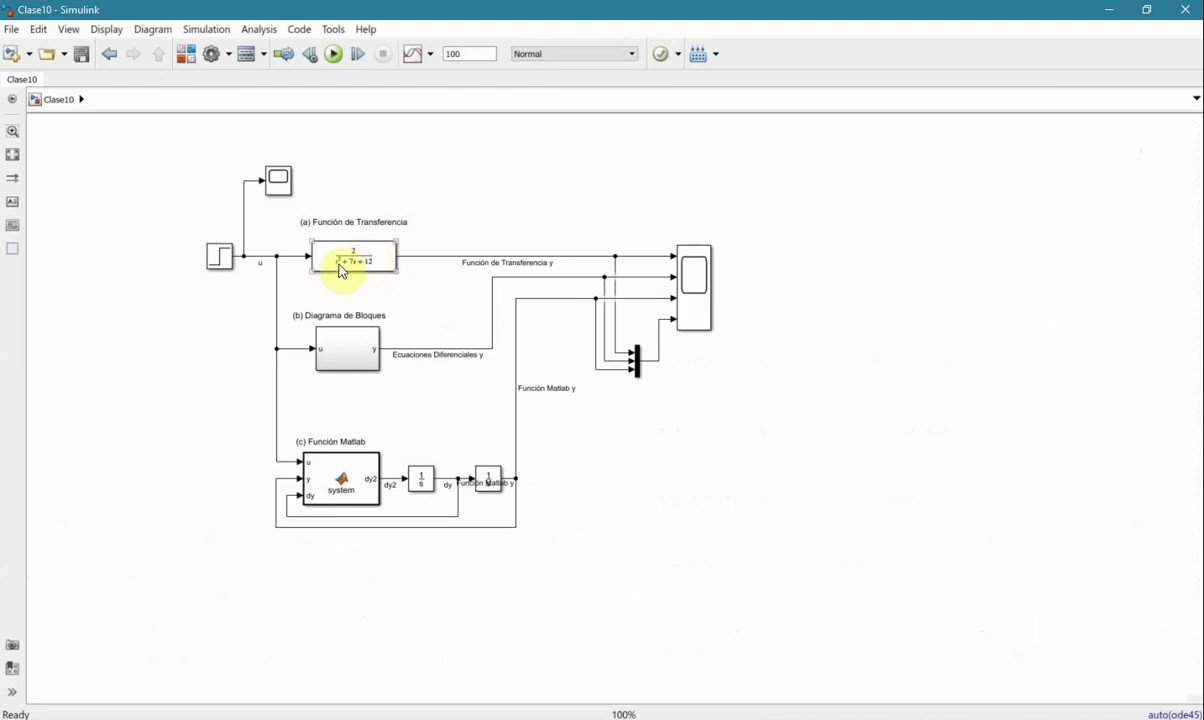
Review the parameters of the Step source block and the Transfer Fcn block, accepting both dialogs without edits.
left_click(228, 259)
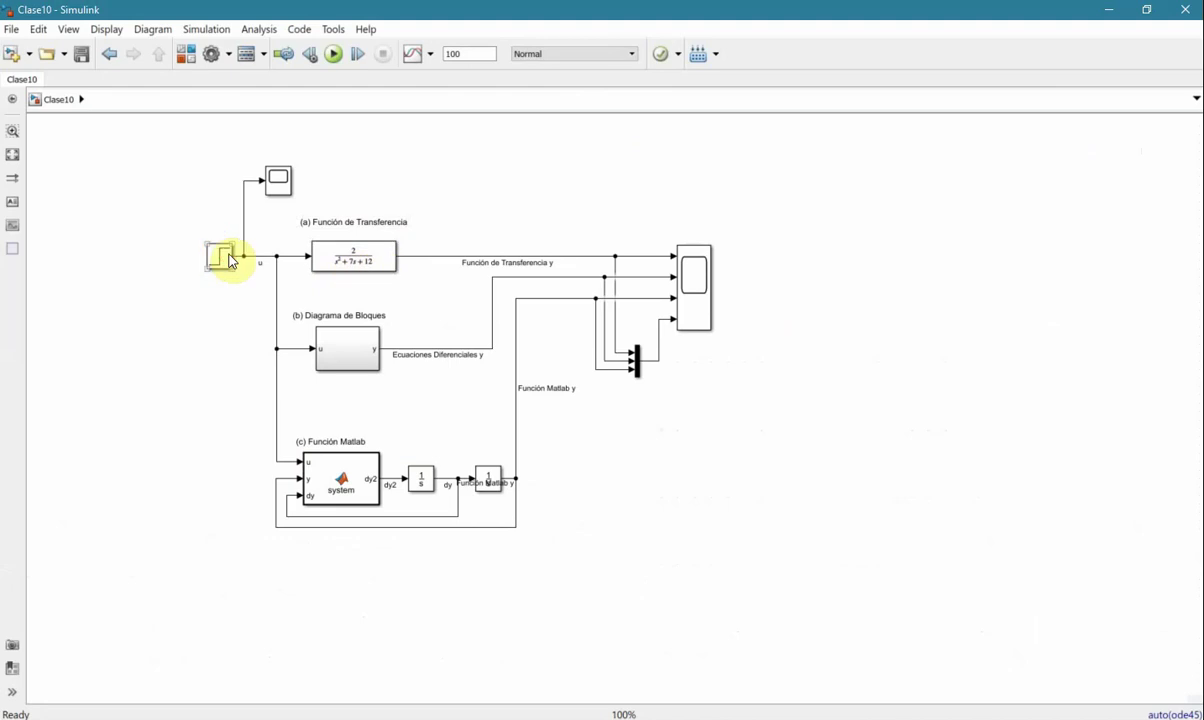
double_click(228, 259)
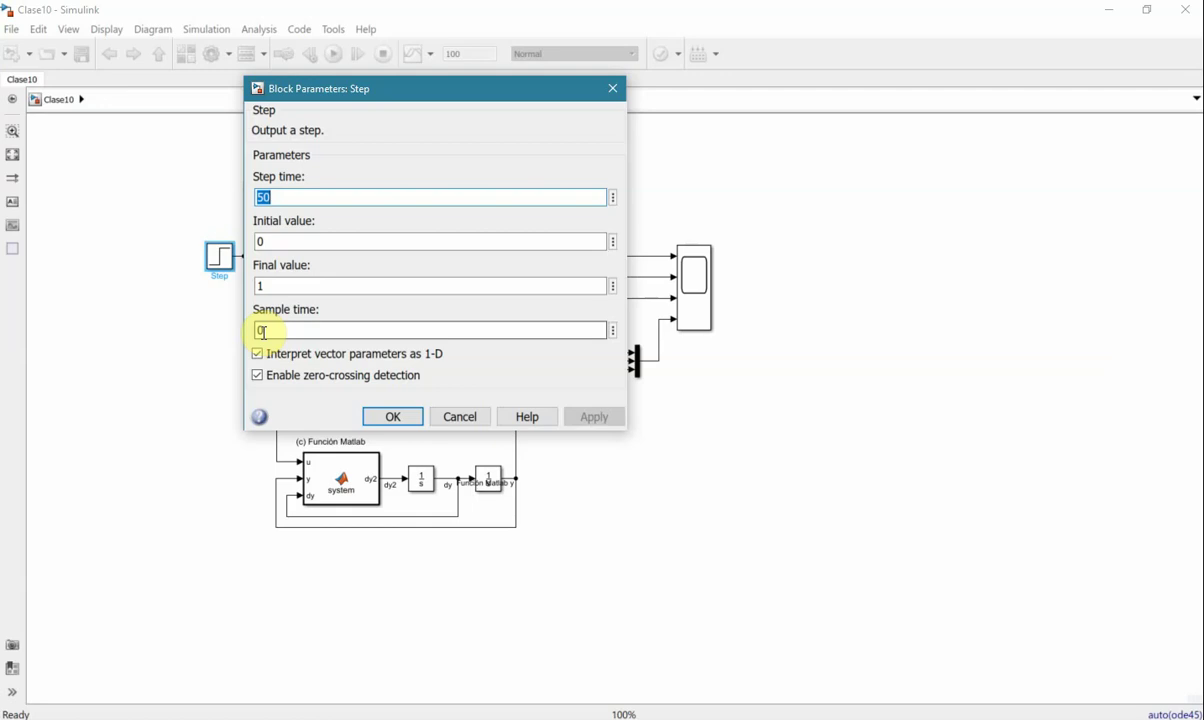
left_click(395, 414)
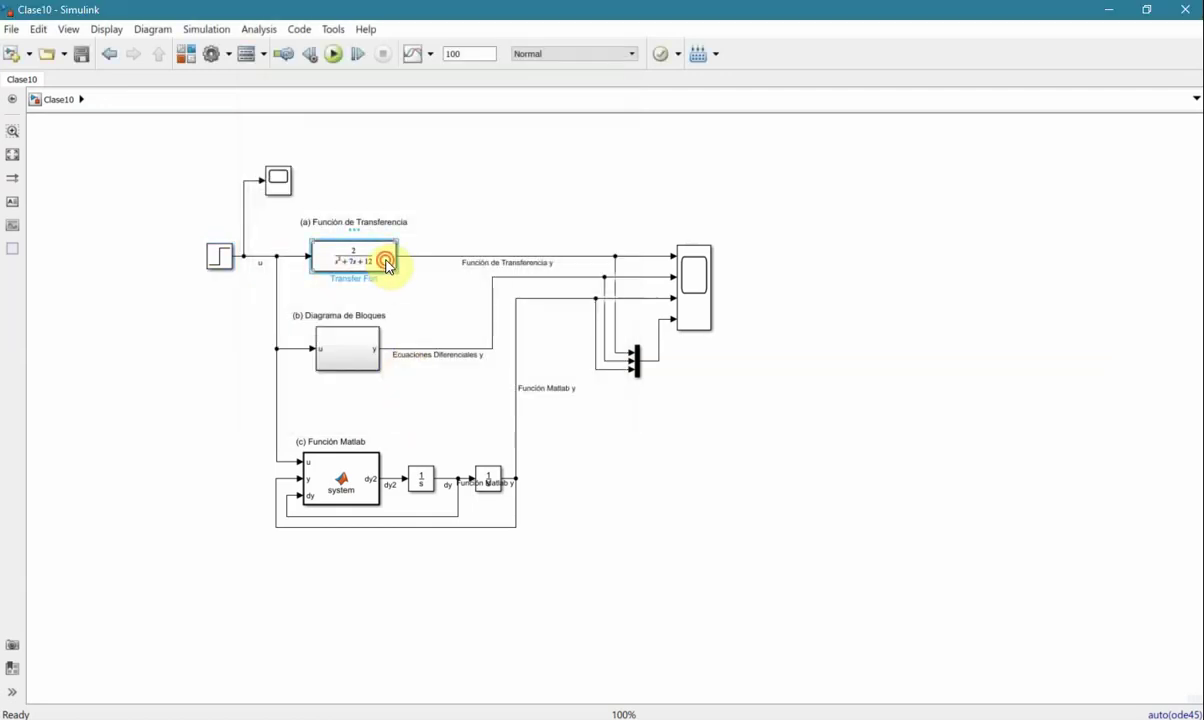
double_click(385, 262)
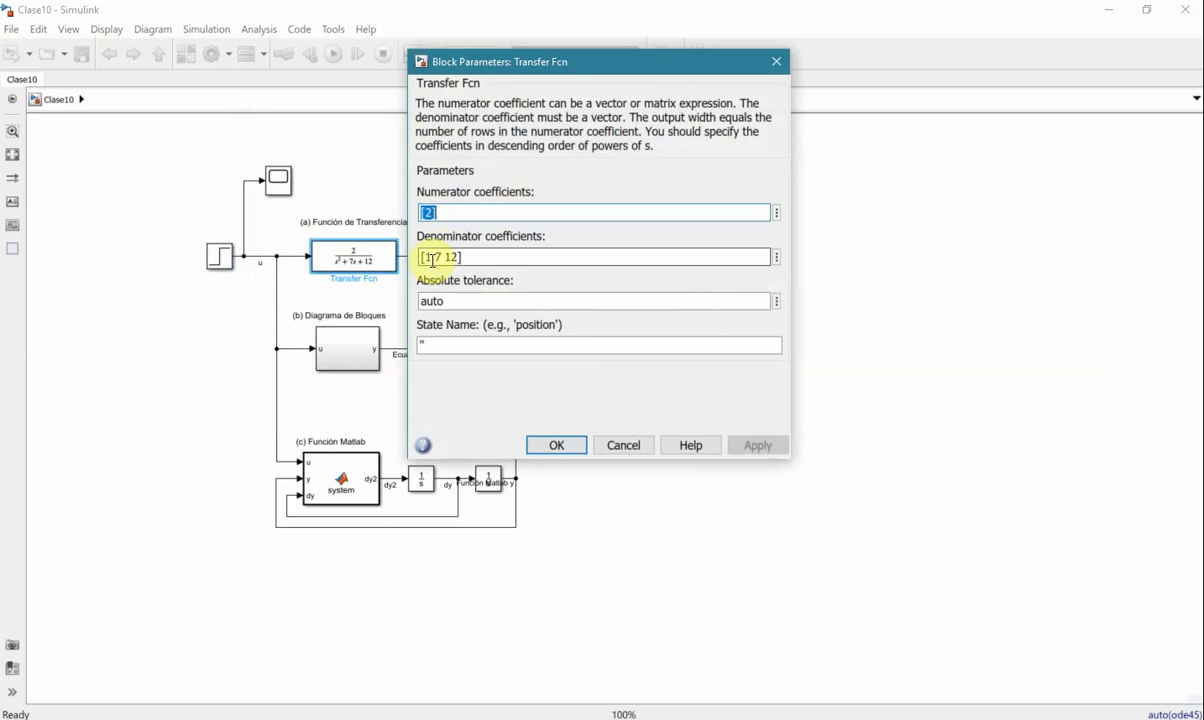
left_click(562, 448)
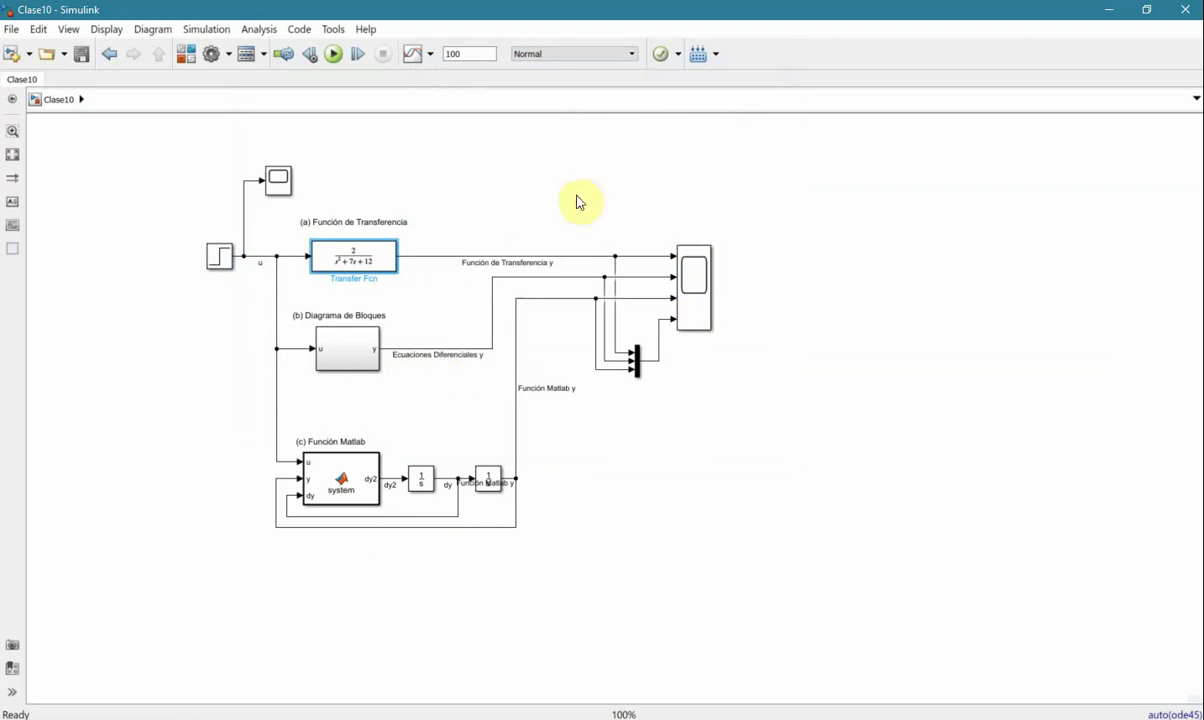
Inspect the input port count and display layout in the four-input scope's configuration properties, leaving them unedited.
left_click(698, 276)
double_click(701, 279)
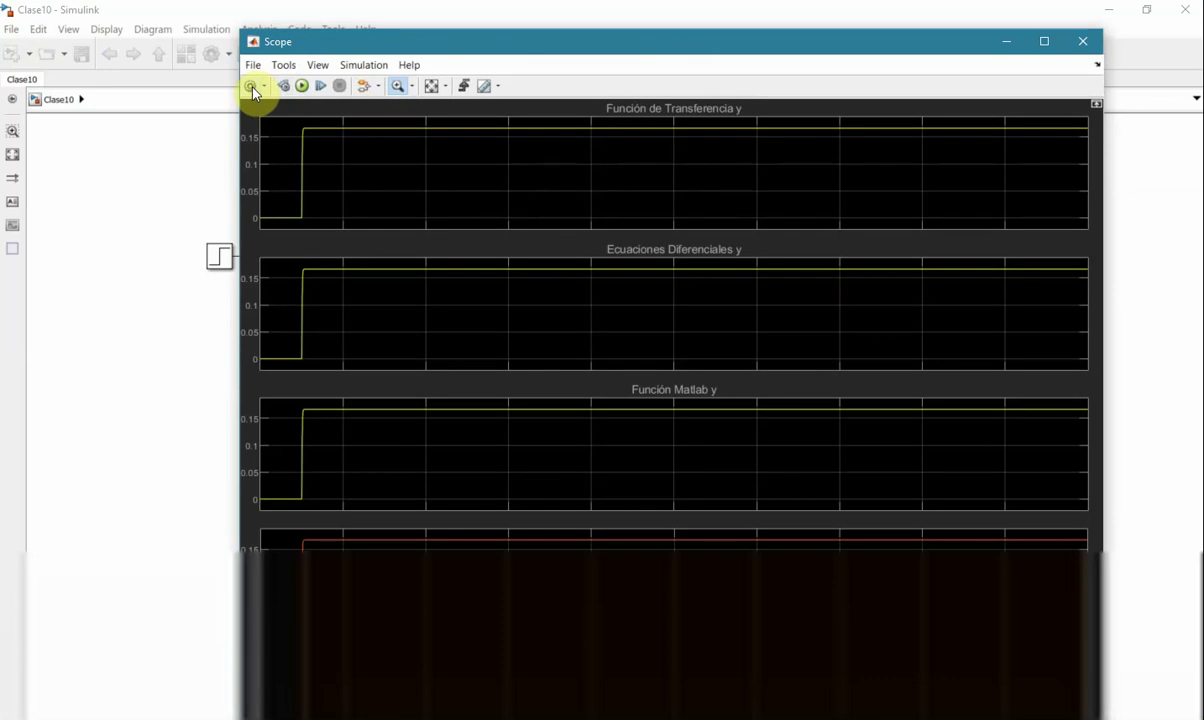
left_click(252, 88)
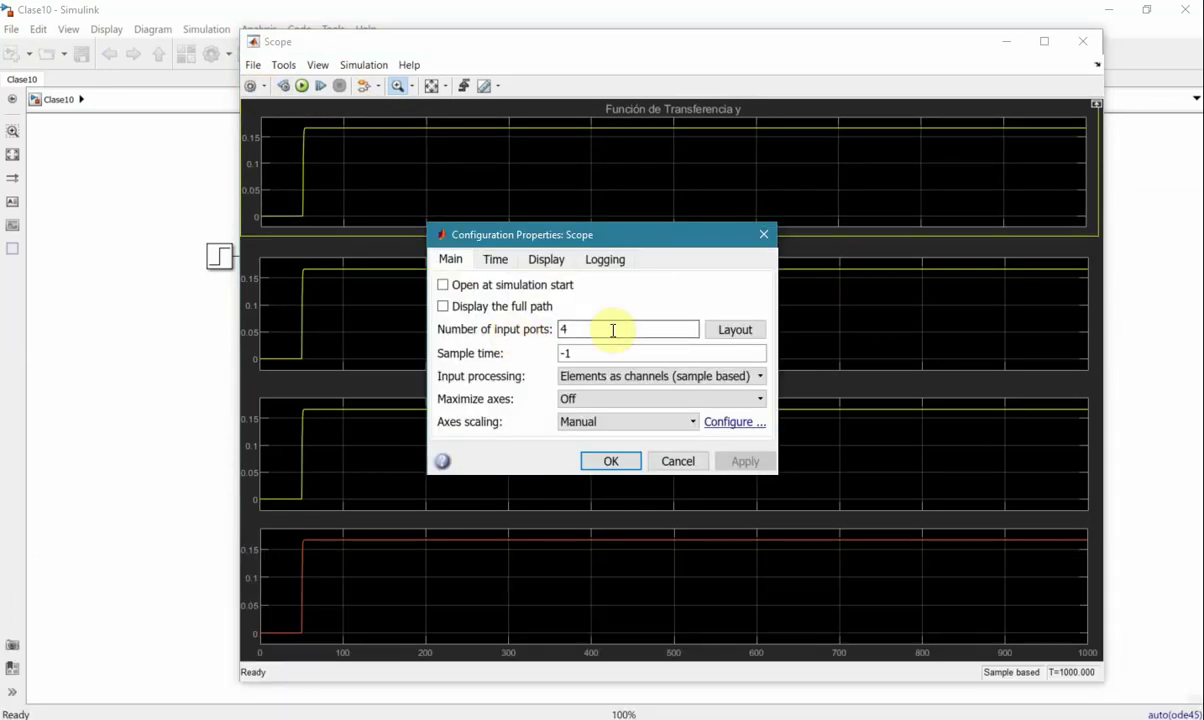
left_click(733, 333)
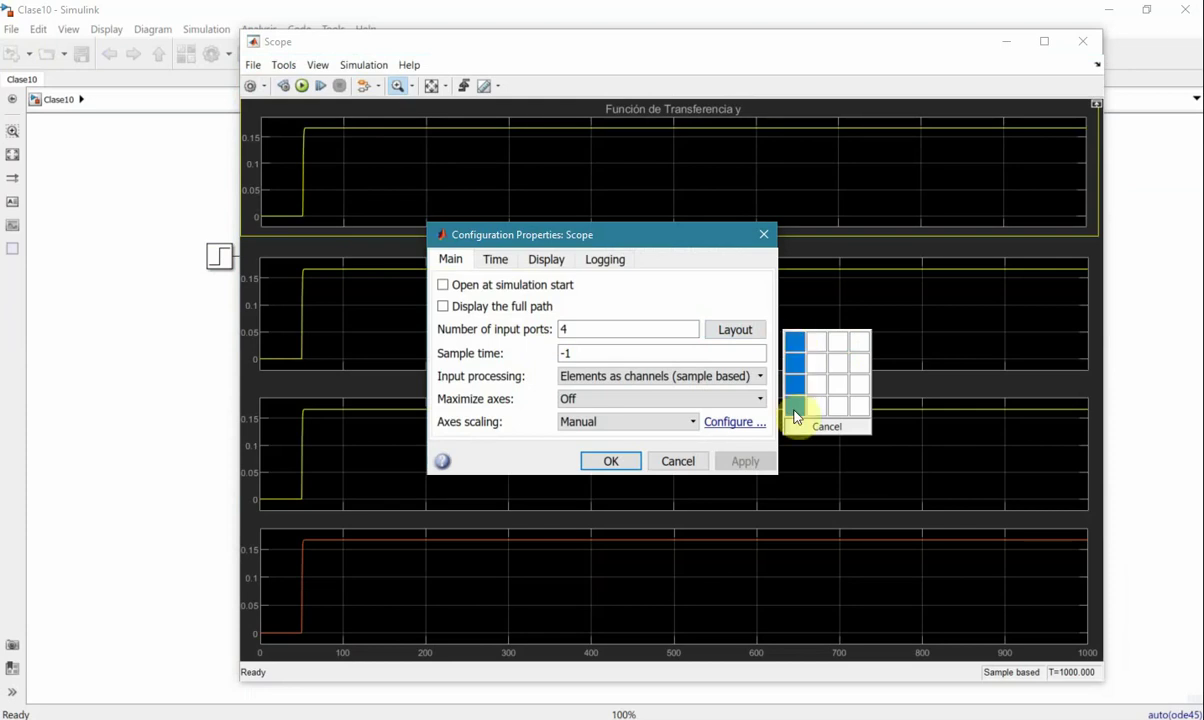
left_click(677, 460)
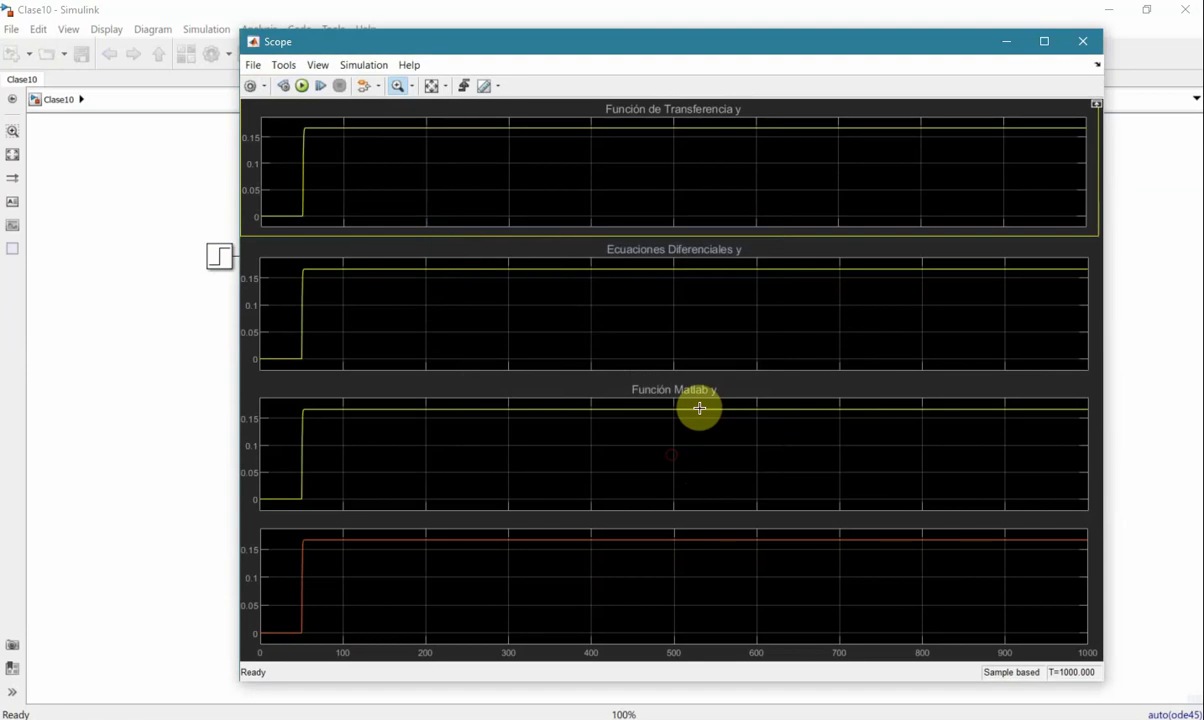
left_click(1013, 44)
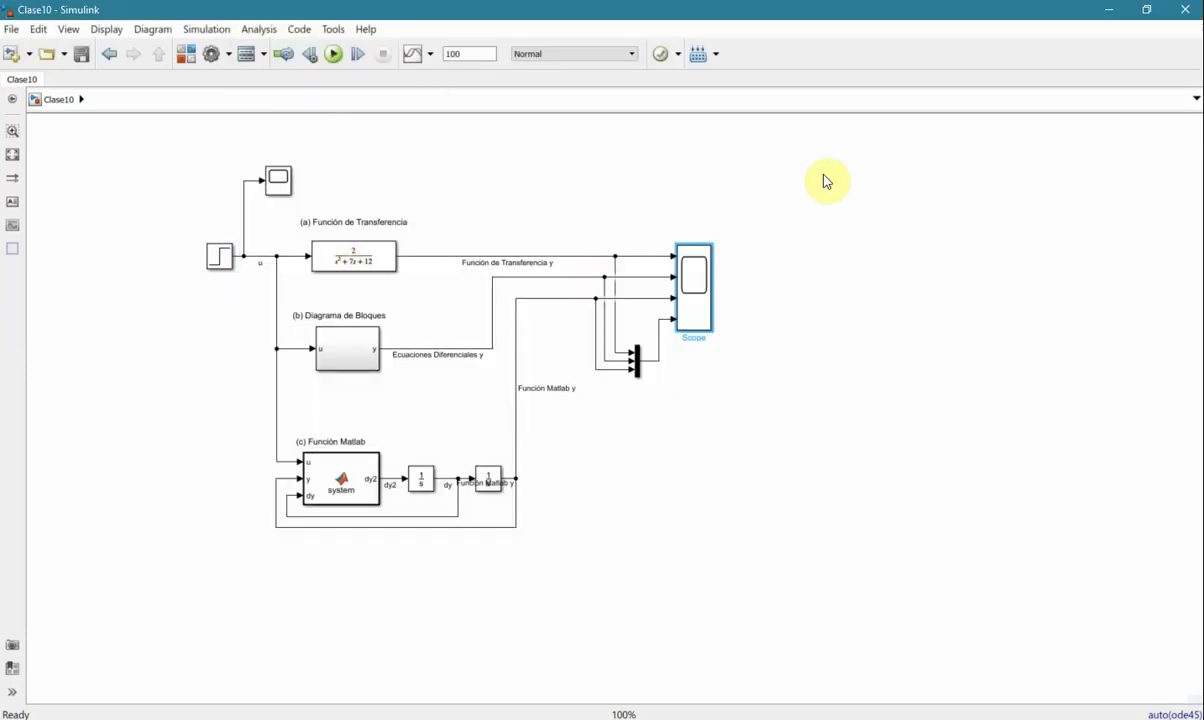
Examine the system response plots in the four-input scope and the step input plot in the scope for signal u.
double_click(698, 283)
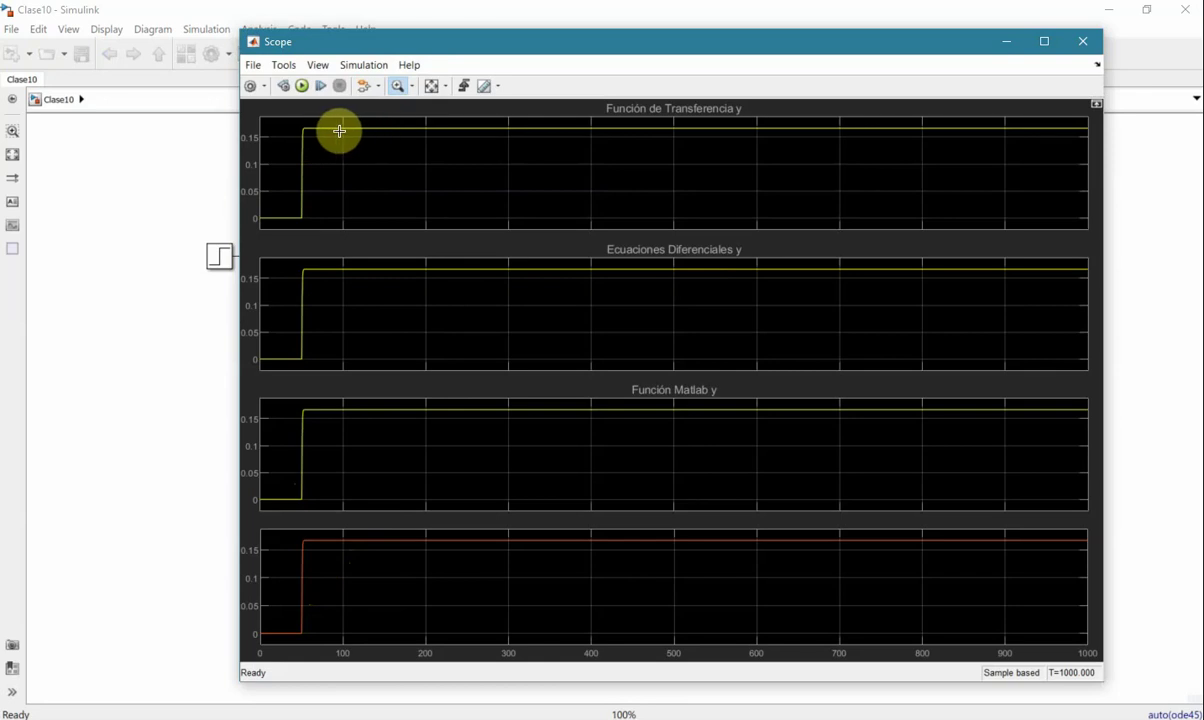
left_click(1083, 43)
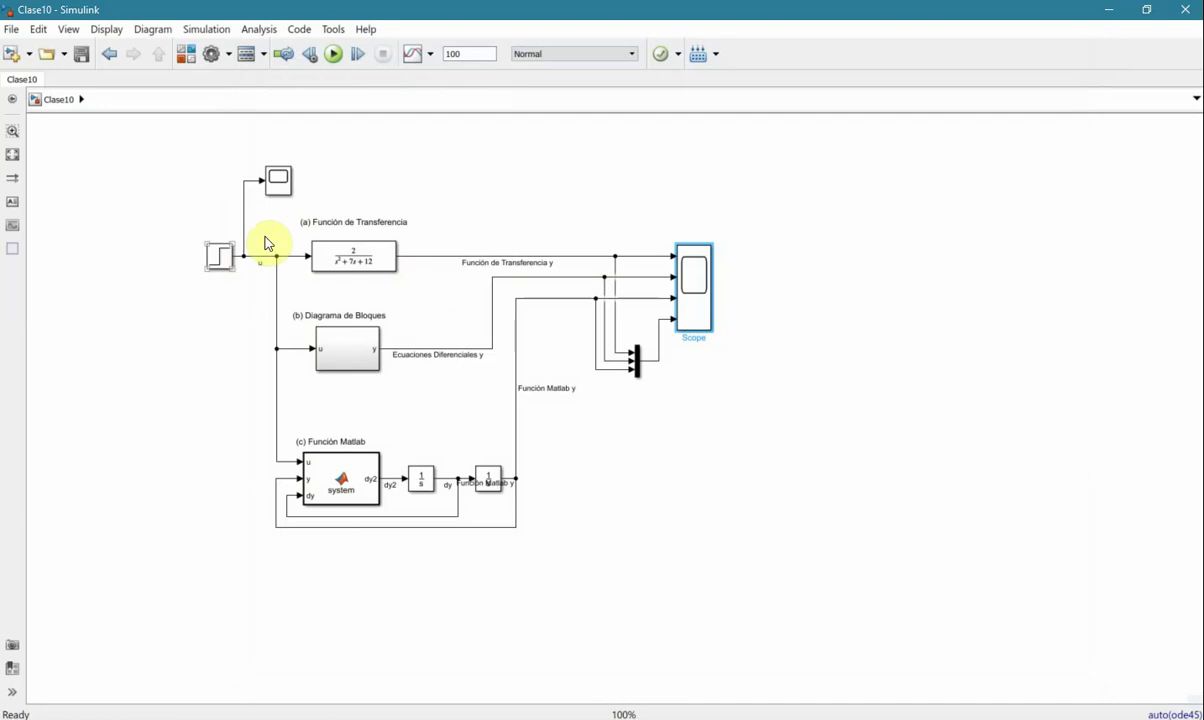
double_click(278, 184)
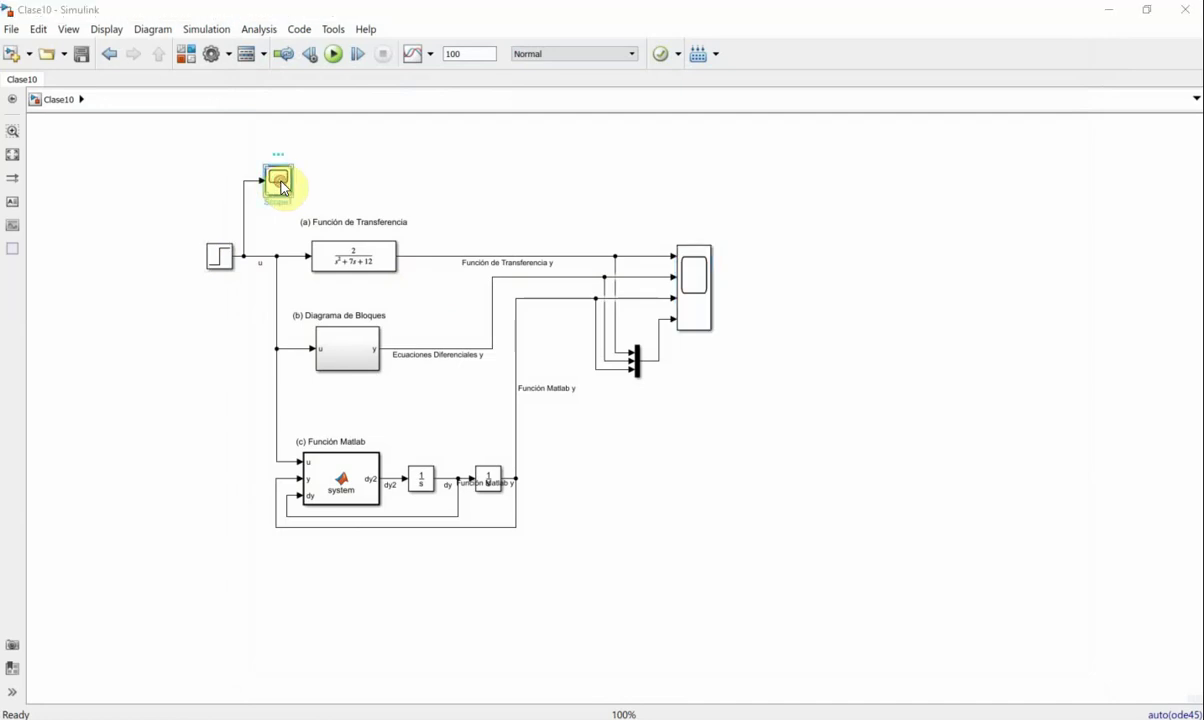
left_click_drag(140, 160, 732, 126)
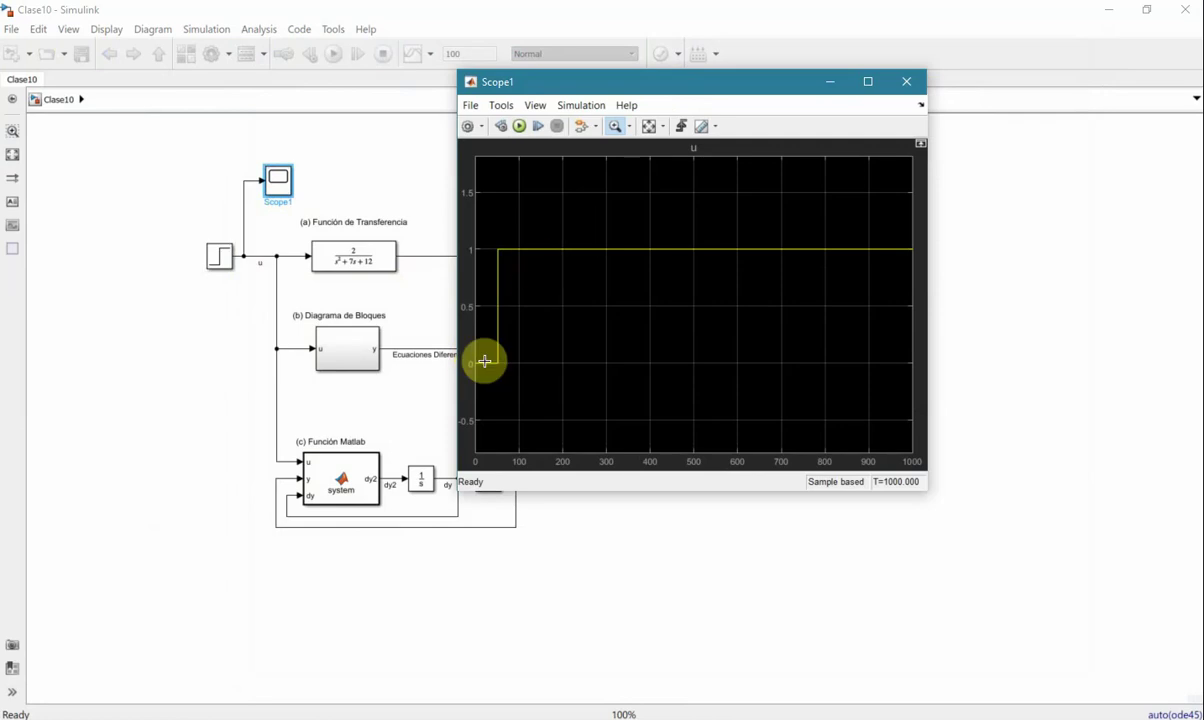
left_click(906, 81)
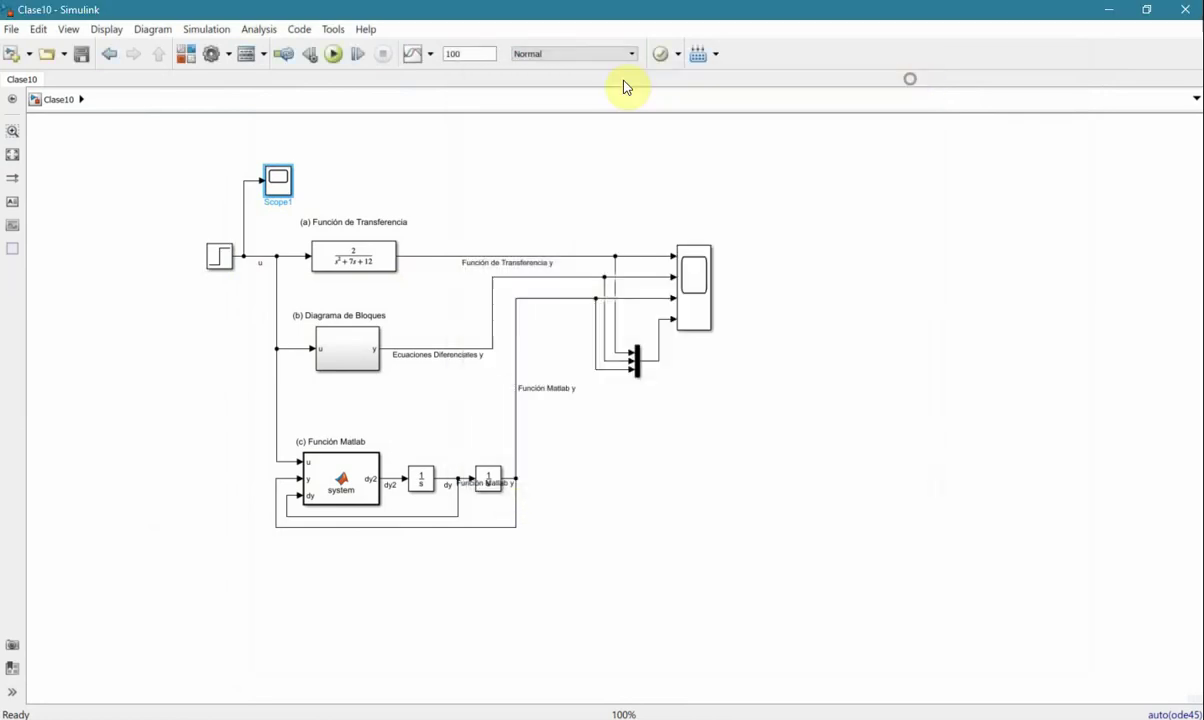
Check the simulation stop time against the Step block's step time, cancelling the parameter dialog without edits.
double_click(473, 52)
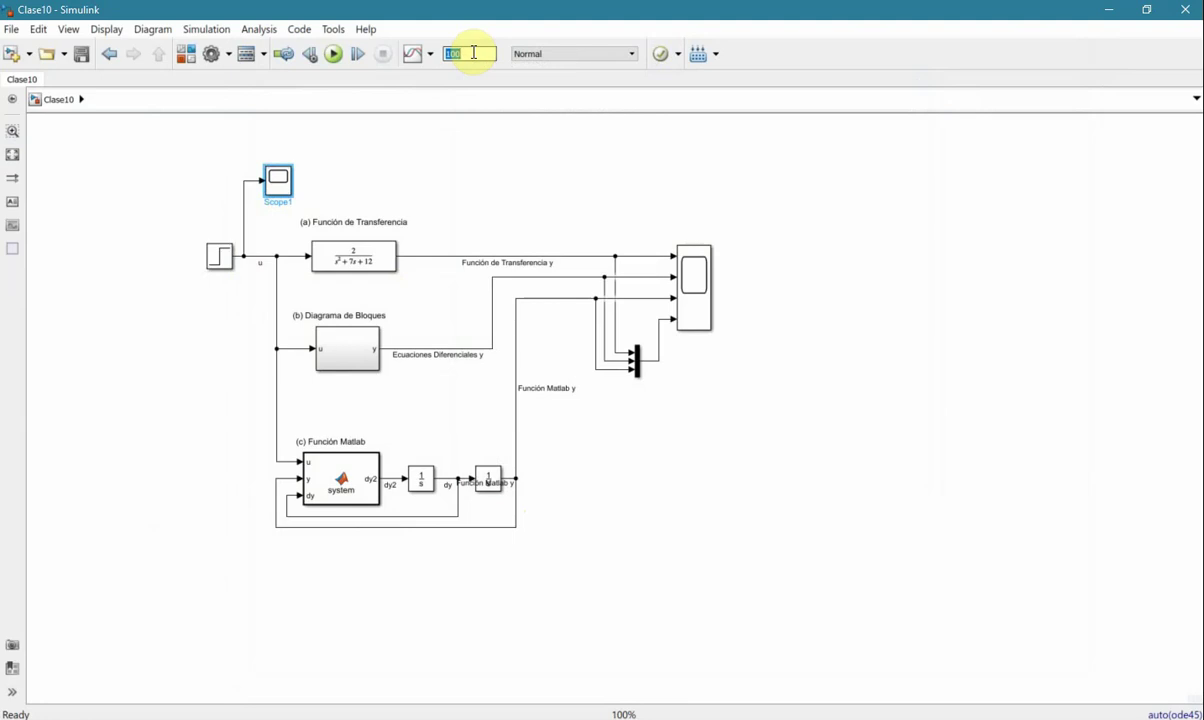
double_click(219, 256)
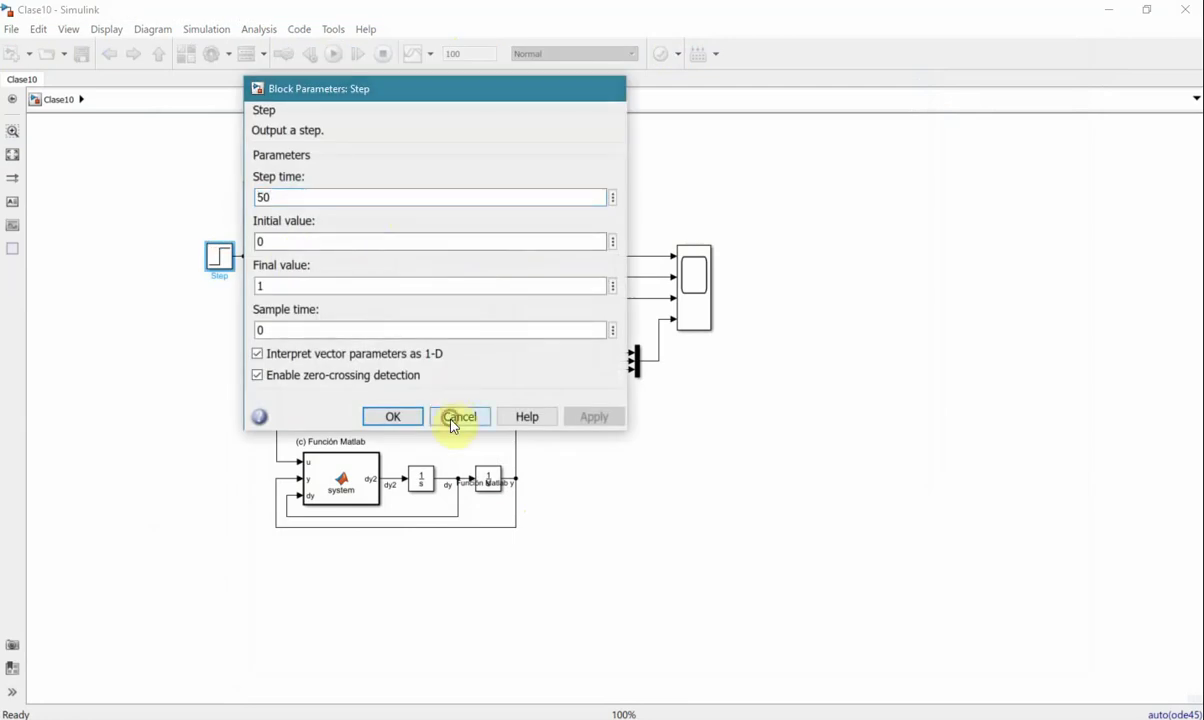
left_click(455, 417)
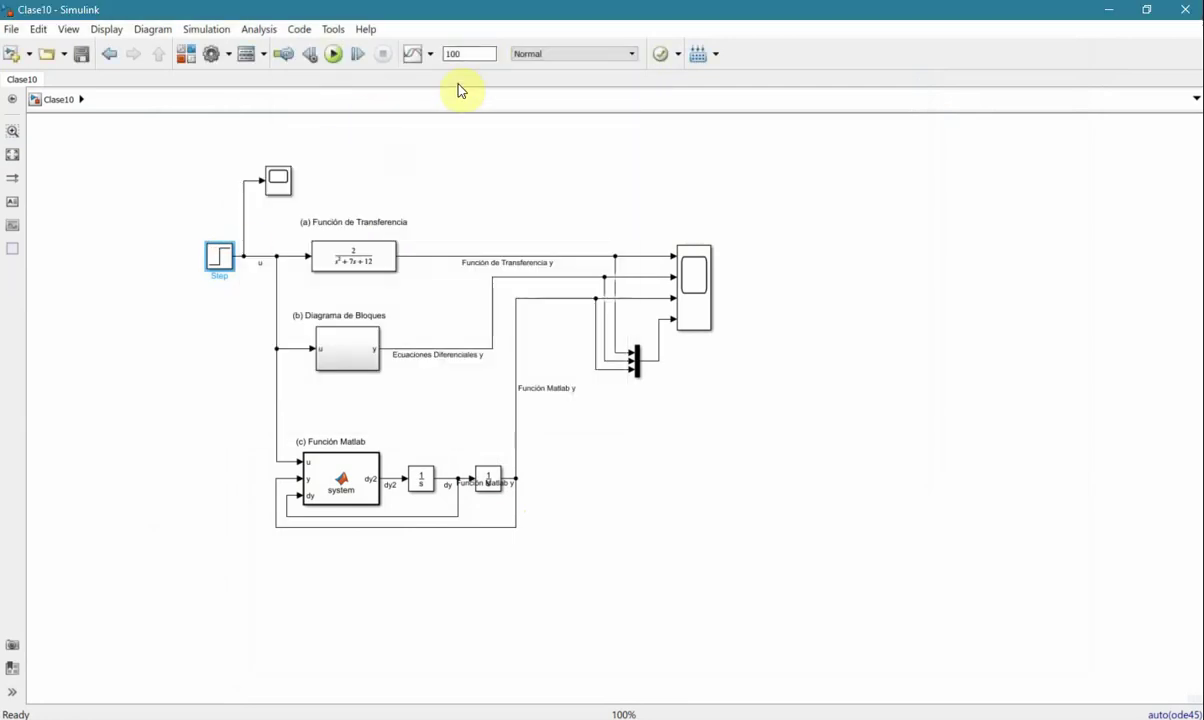
double_click(478, 58)
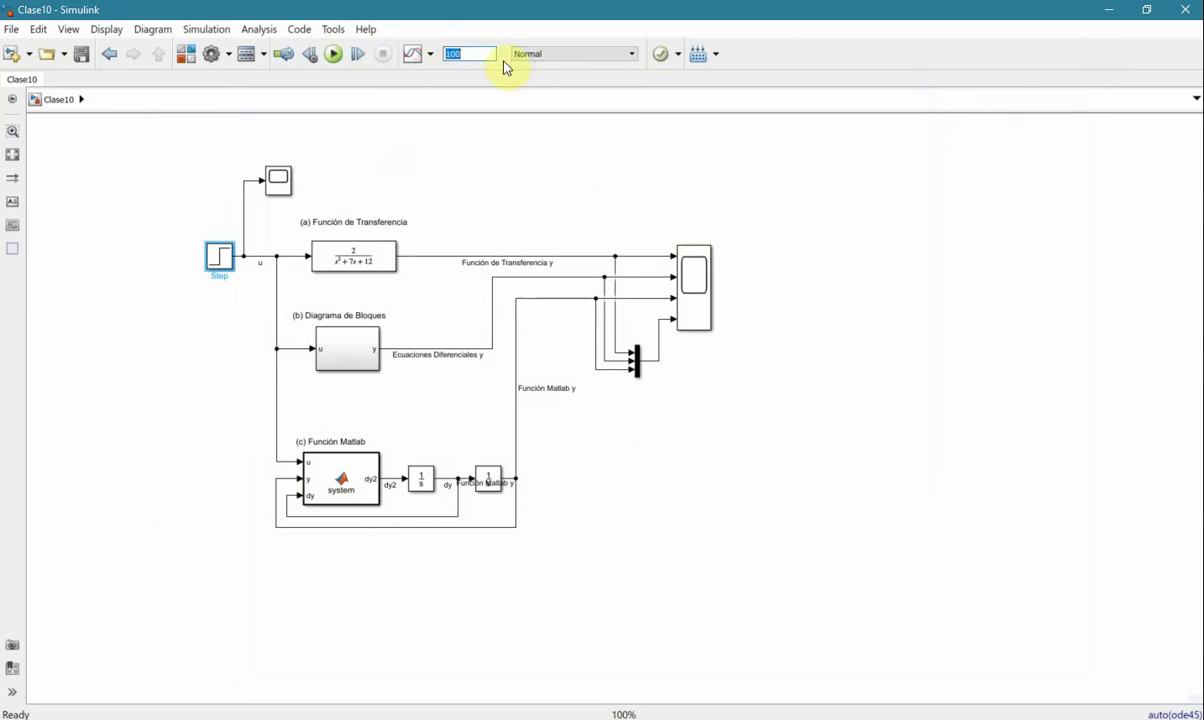
left_click(220, 258)
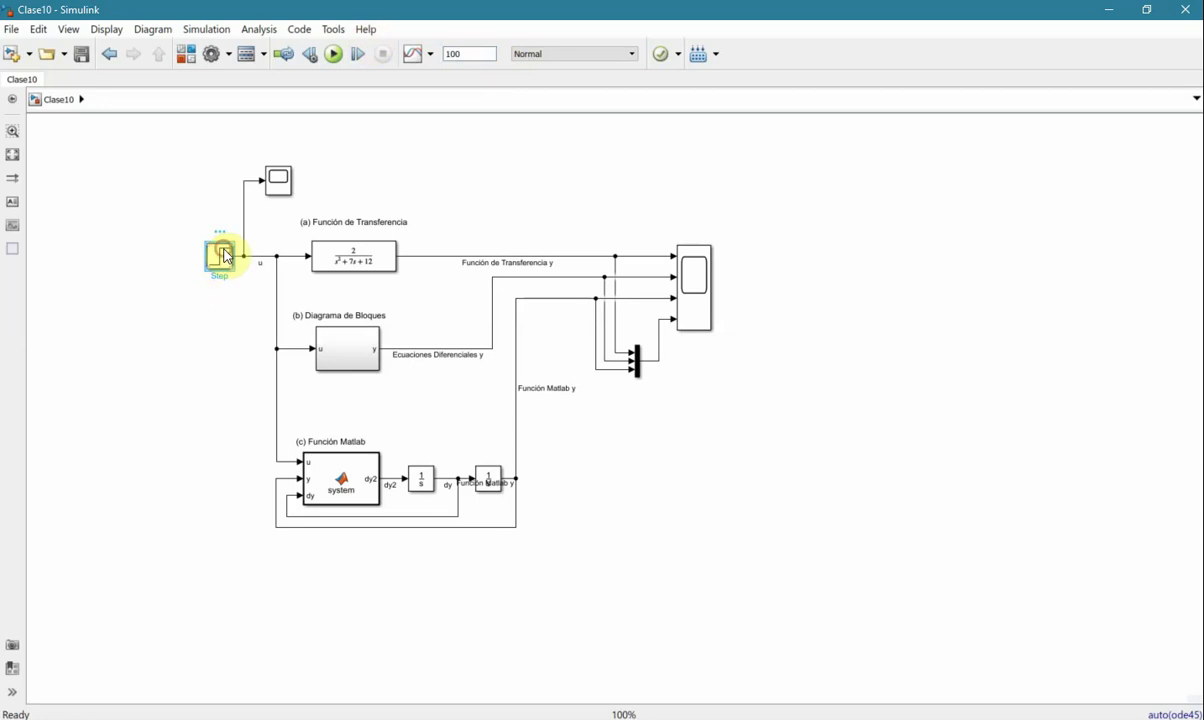
left_click(199, 353)
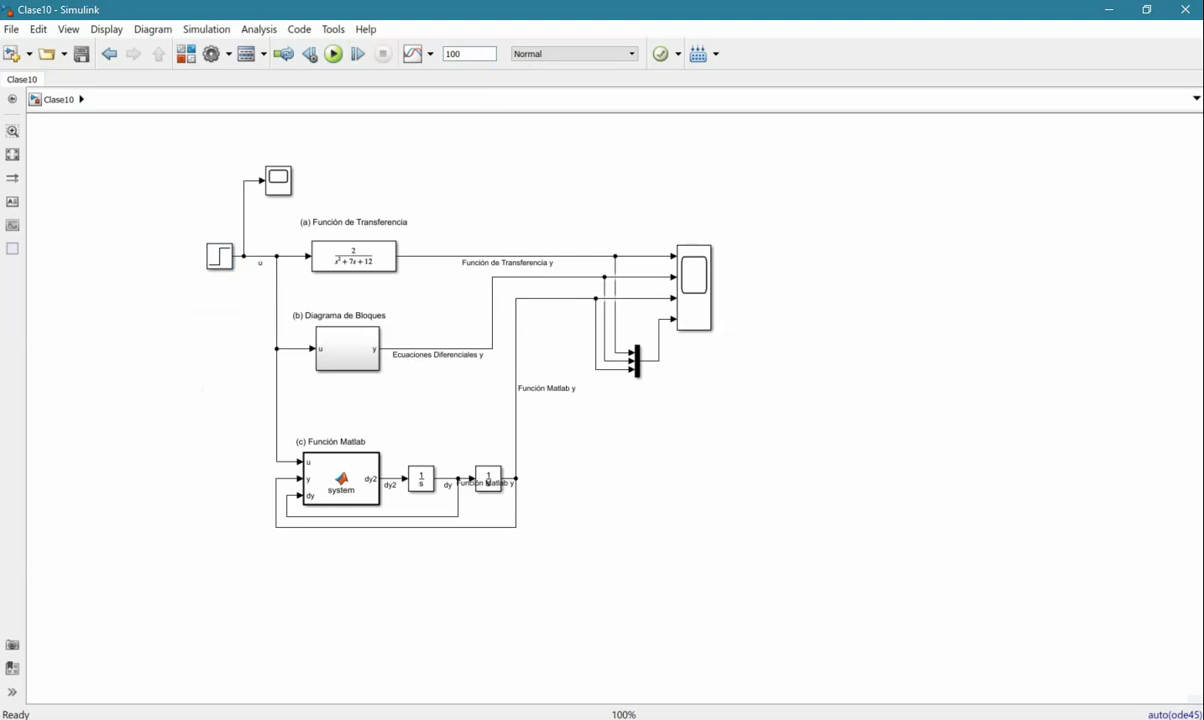
Switch to the Clase 10 diagram in Xcos and review the transfer function block's numerator and denominator.
key("alt+Tab")
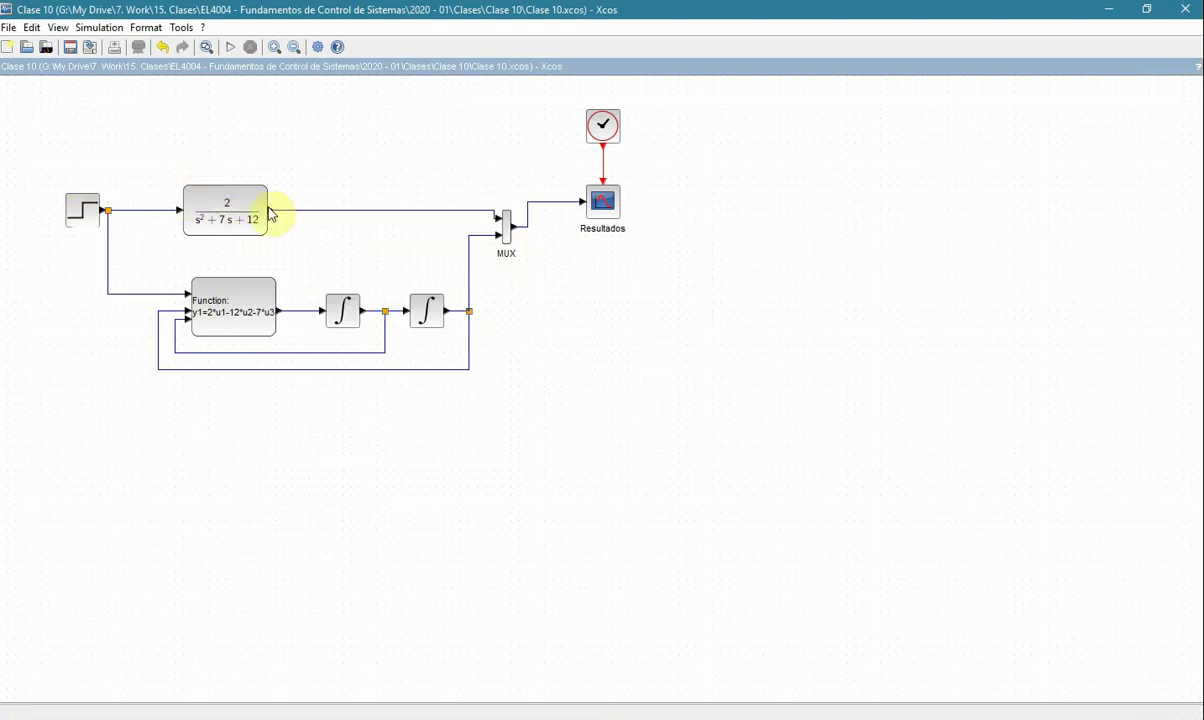
mouse_move(616, 203)
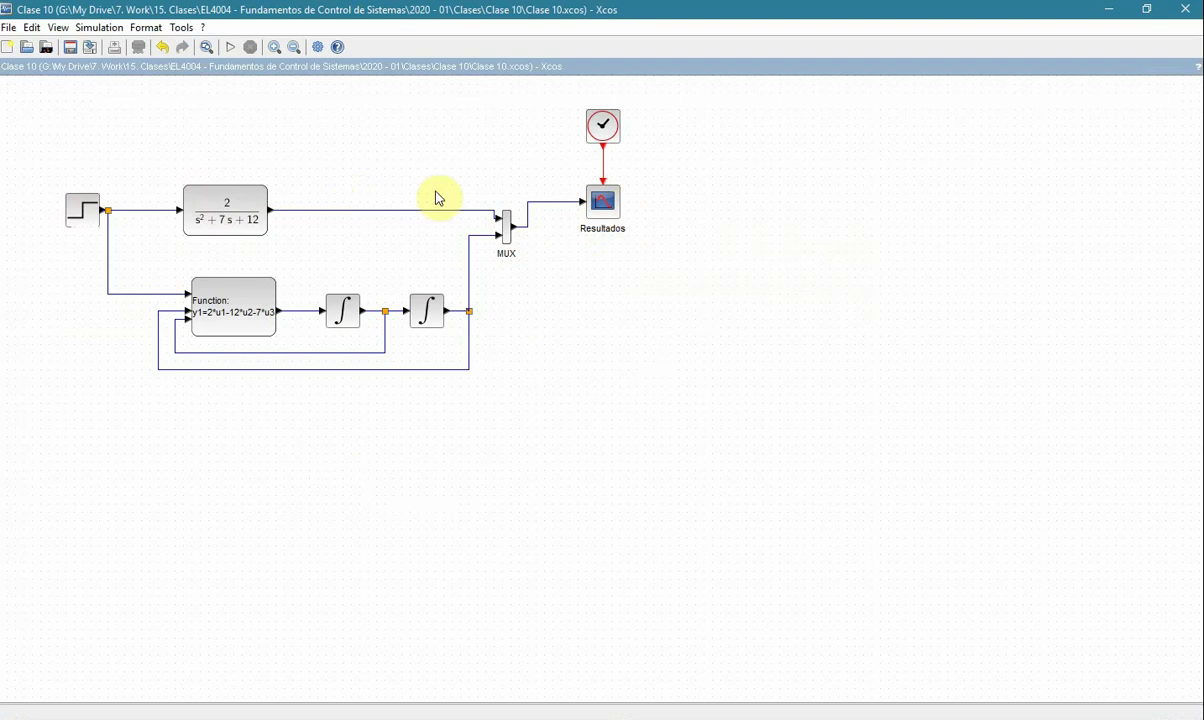
left_click(251, 200)
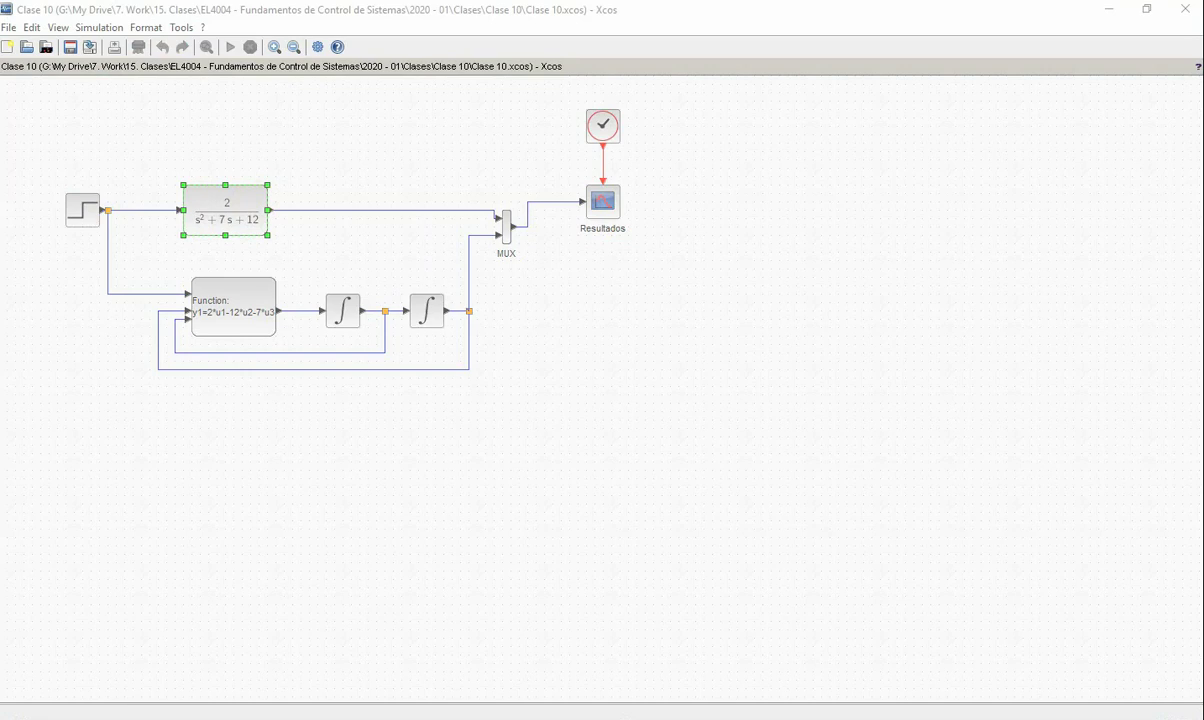
left_click(718, 213)
left_click(695, 221)
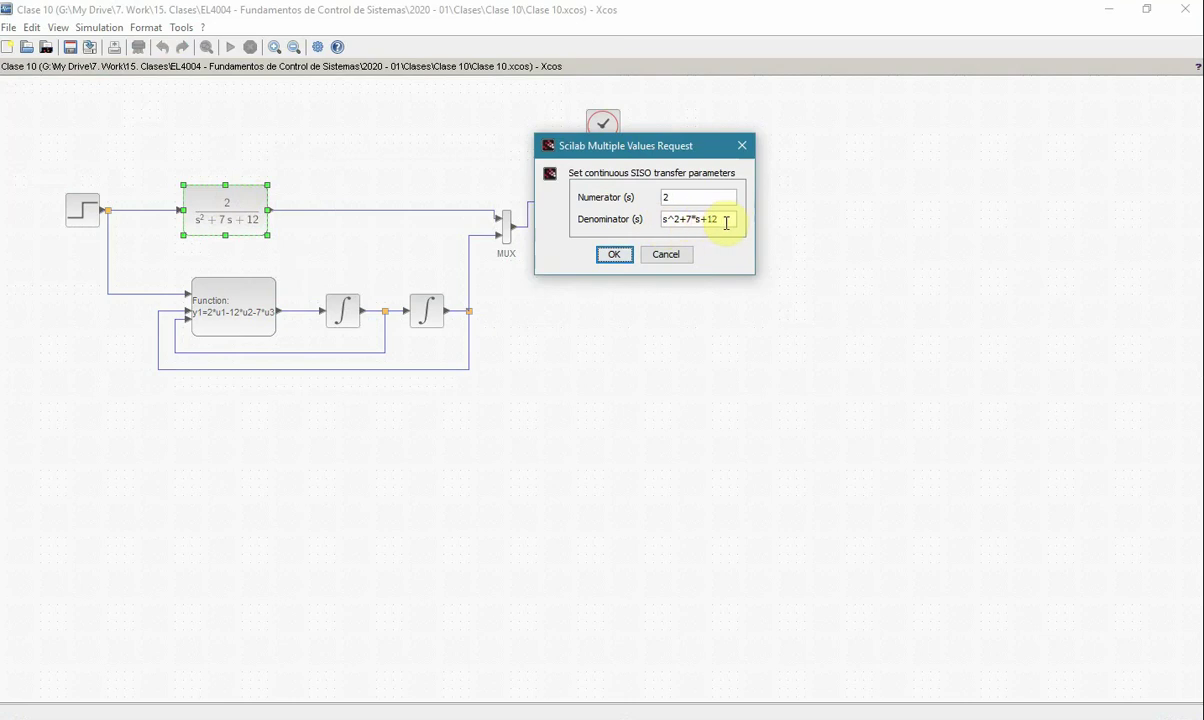
left_click(617, 256)
Review the step time, initial value and final value of the Xcos step source block, accepting them without edits.
left_click(84, 216)
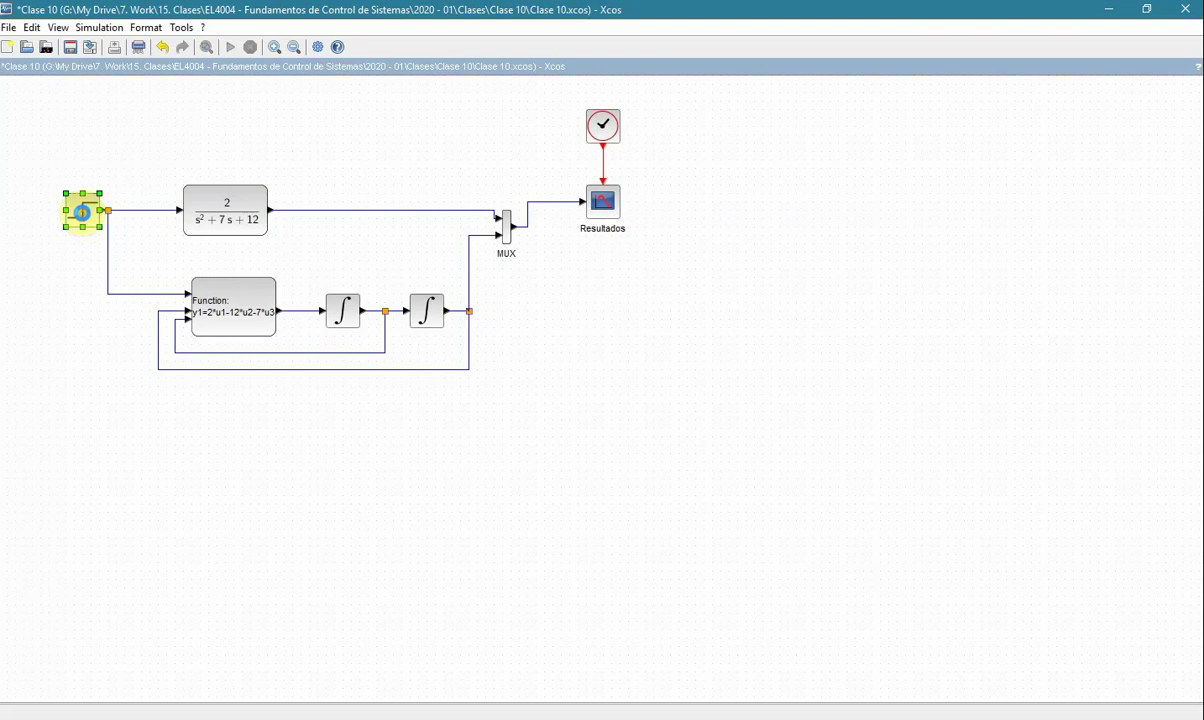
double_click(84, 216)
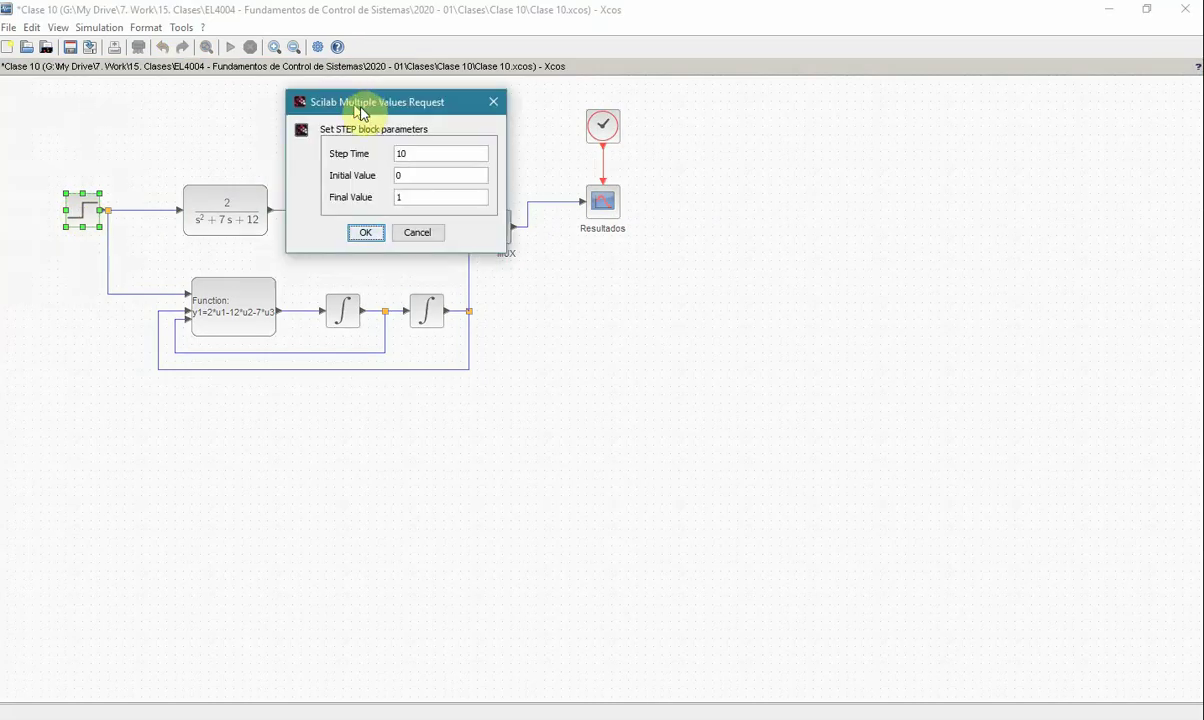
left_click_drag(344, 126, 473, 137)
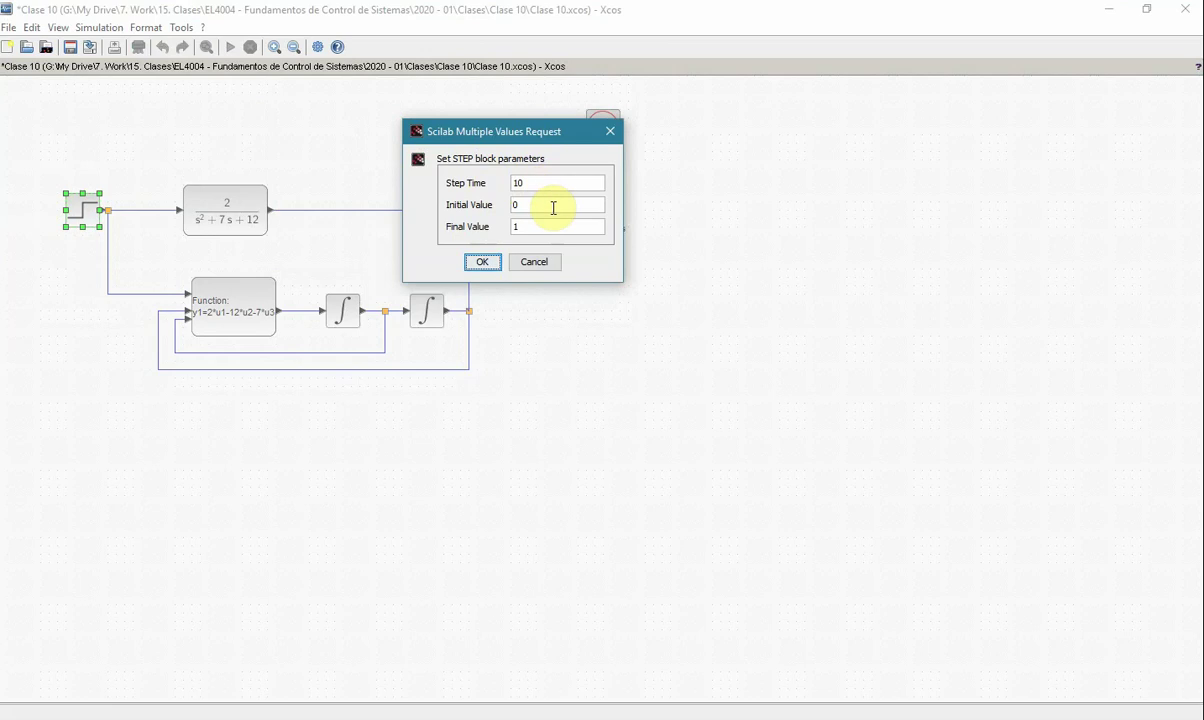
left_click(485, 262)
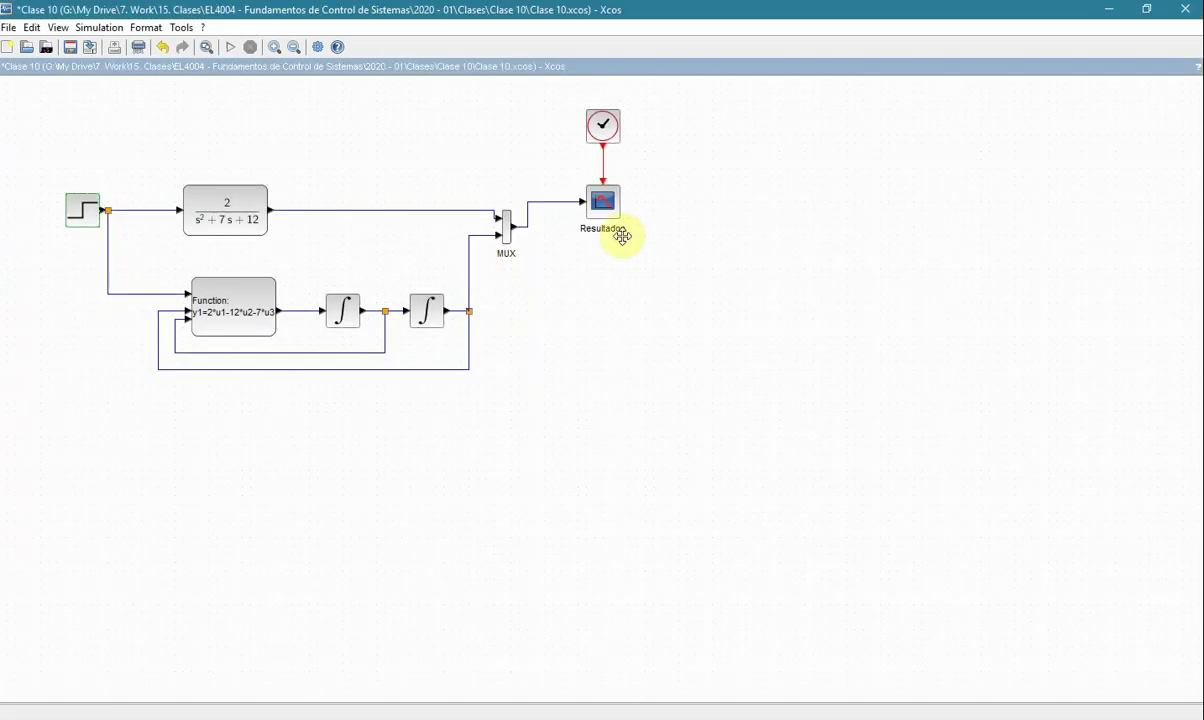
left_click(370, 142)
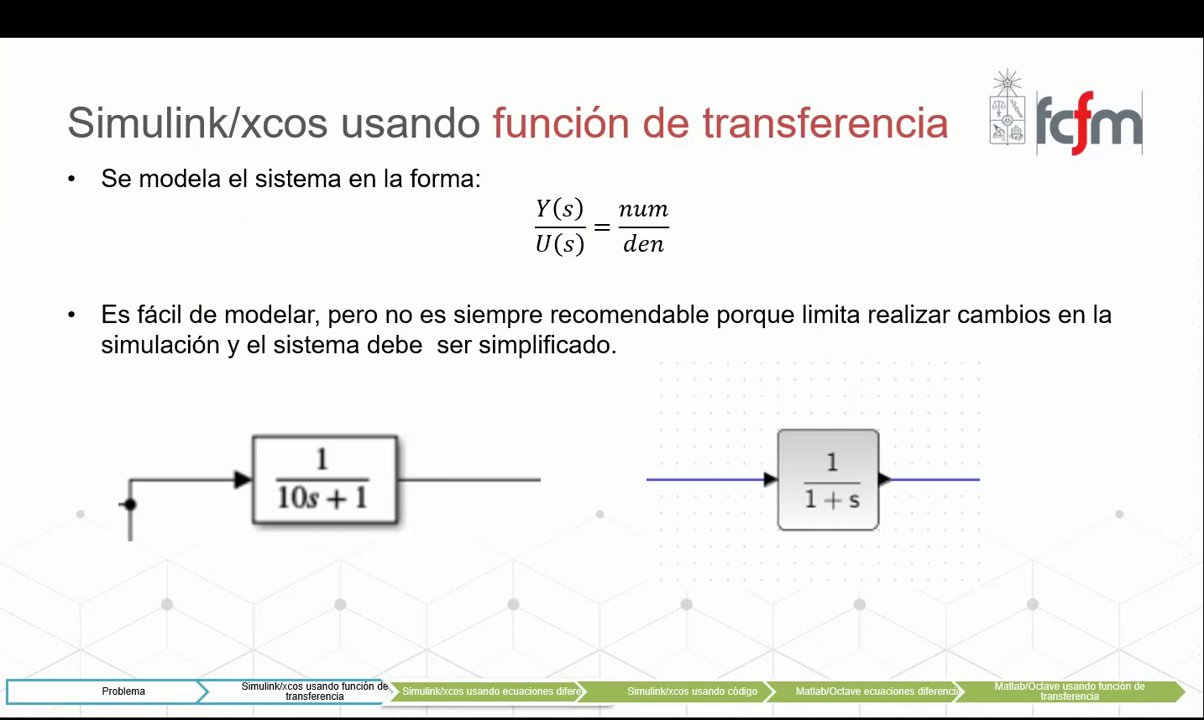
key("Right")
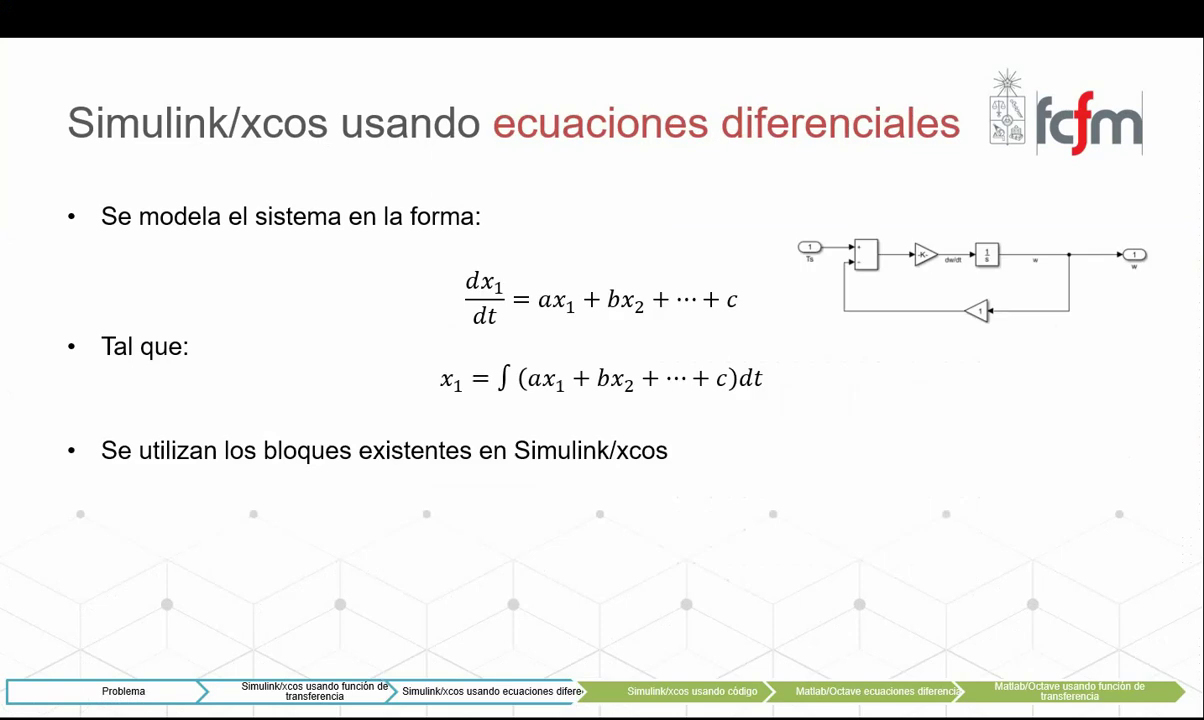
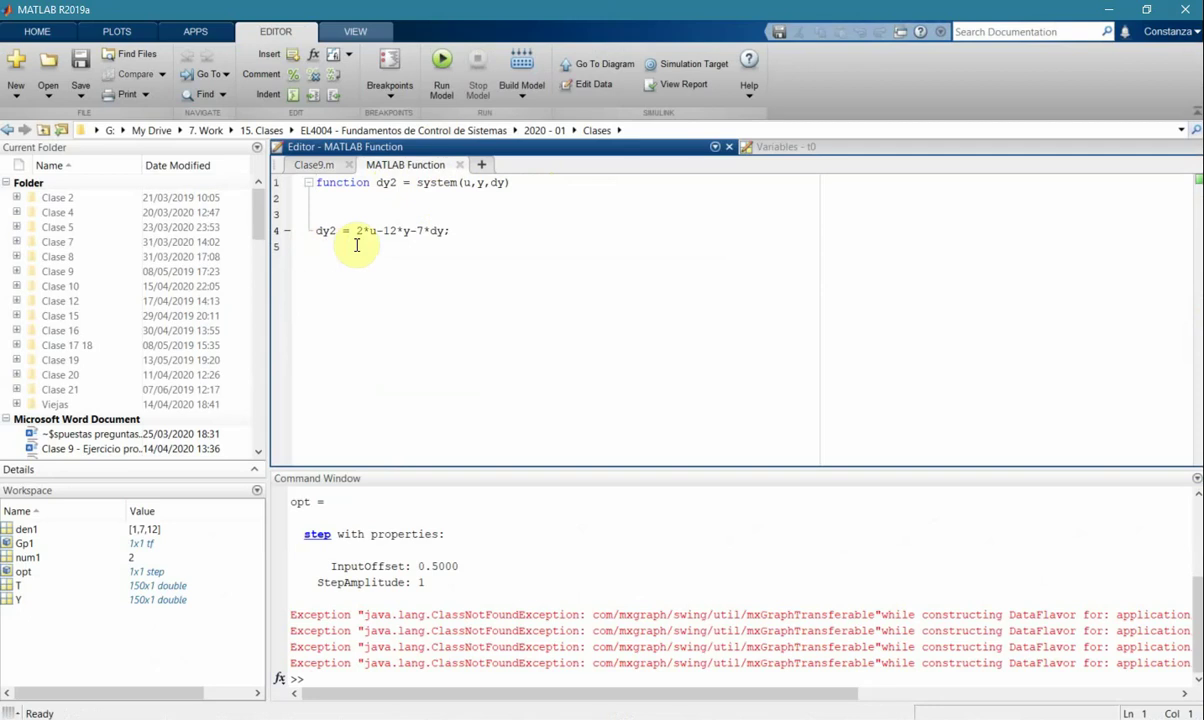
Examine the dy2 equation in the MATLAB Function code and close its editor tab.
left_click_drag(460, 234, 310, 240)
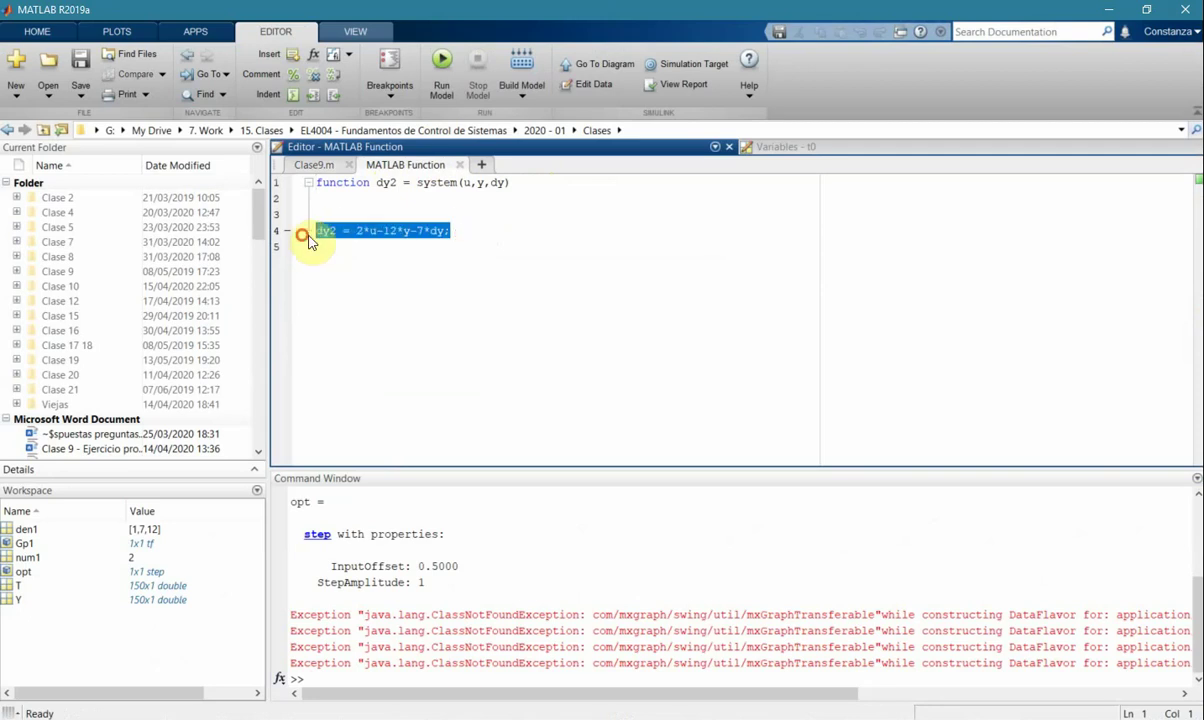
left_click(465, 243)
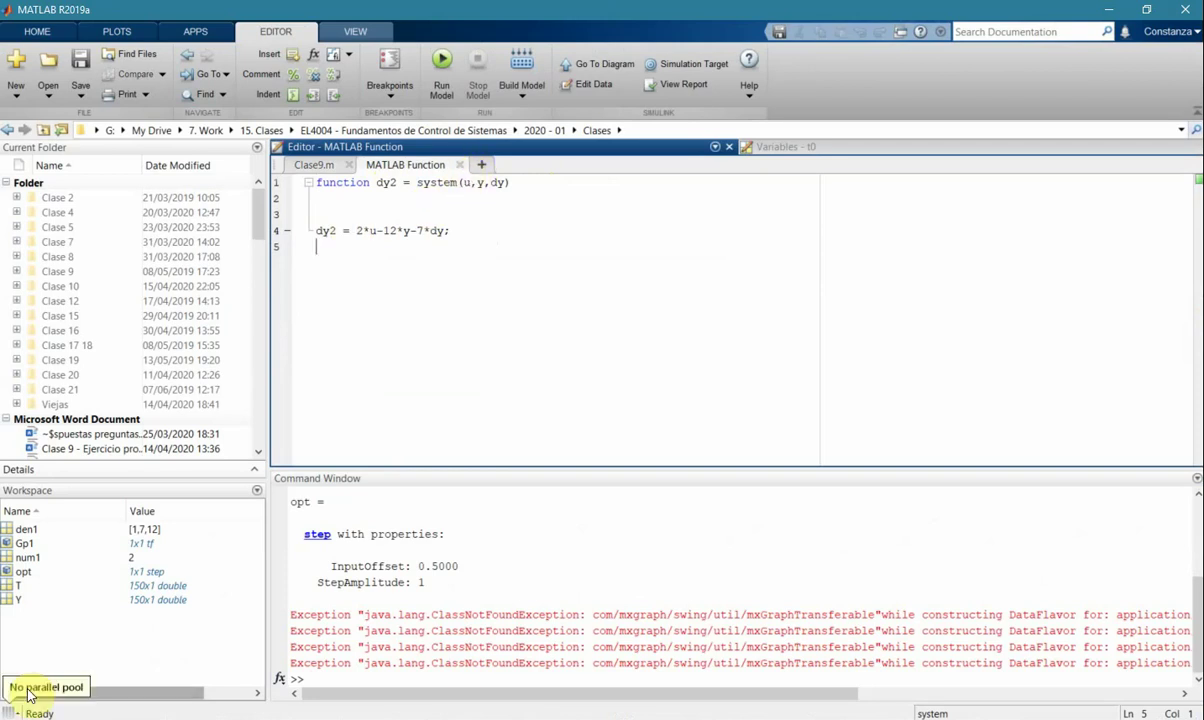
left_click(463, 165)
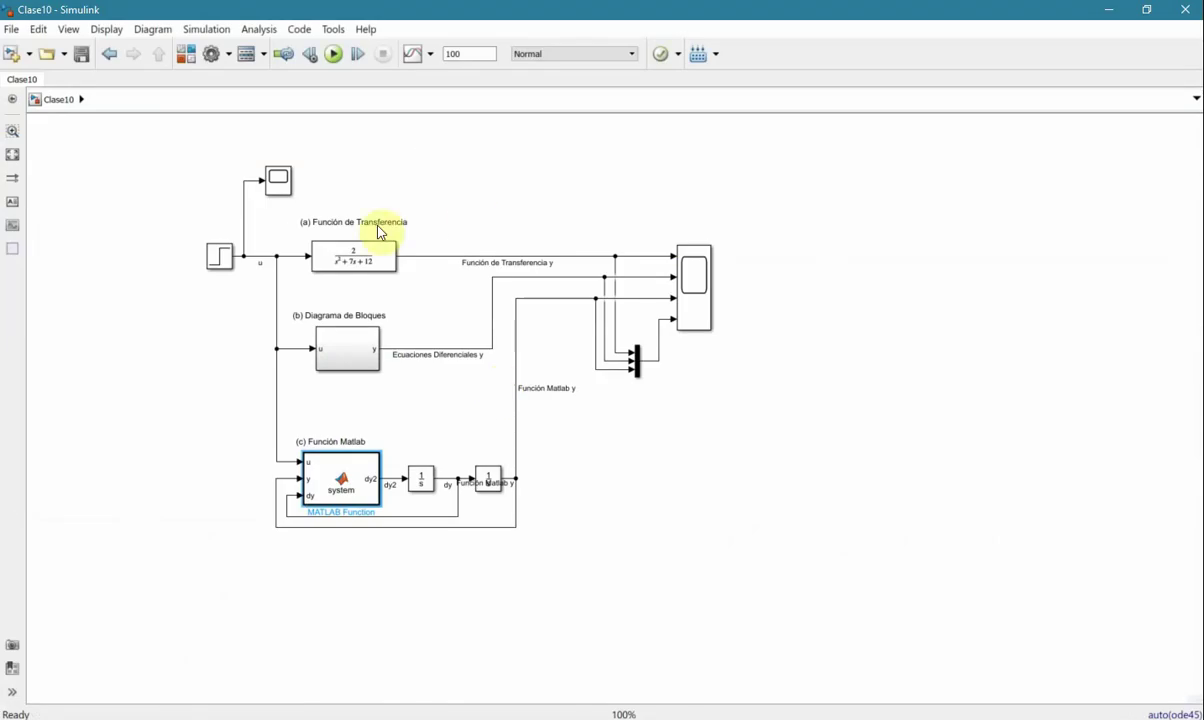
Try [0,0] as the initial condition of the first integrator after the MATLAB Function block.
left_click(421, 478)
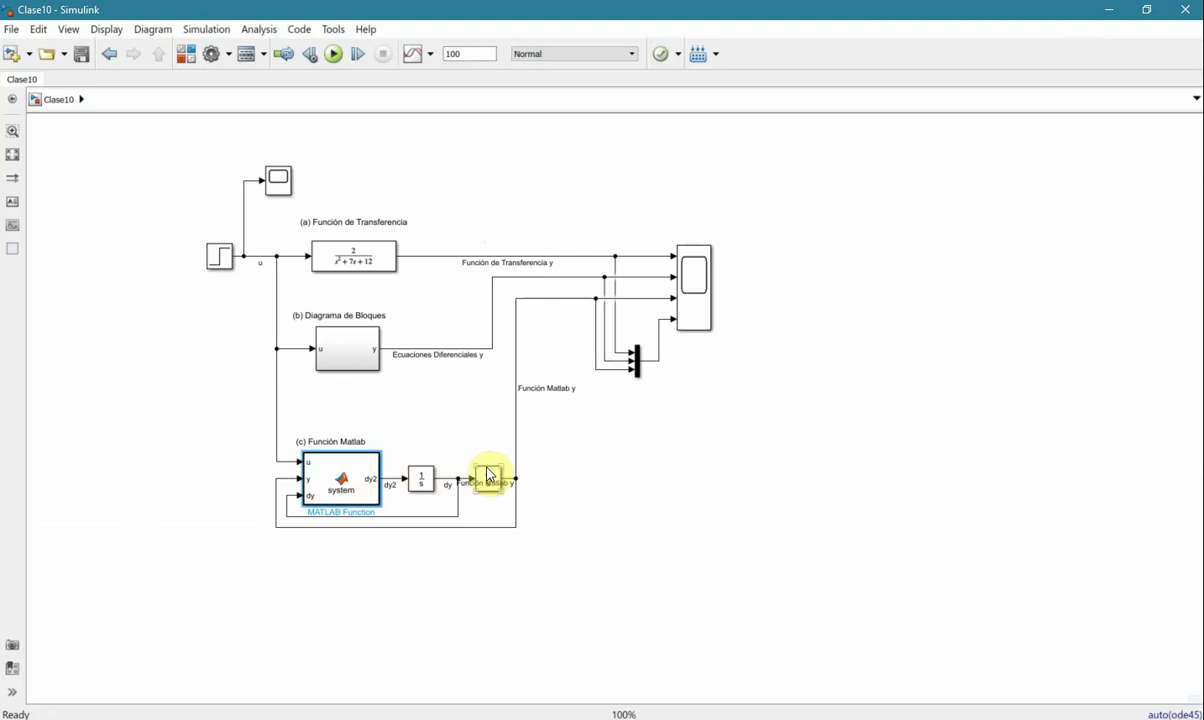
left_click(352, 496)
double_click(421, 478)
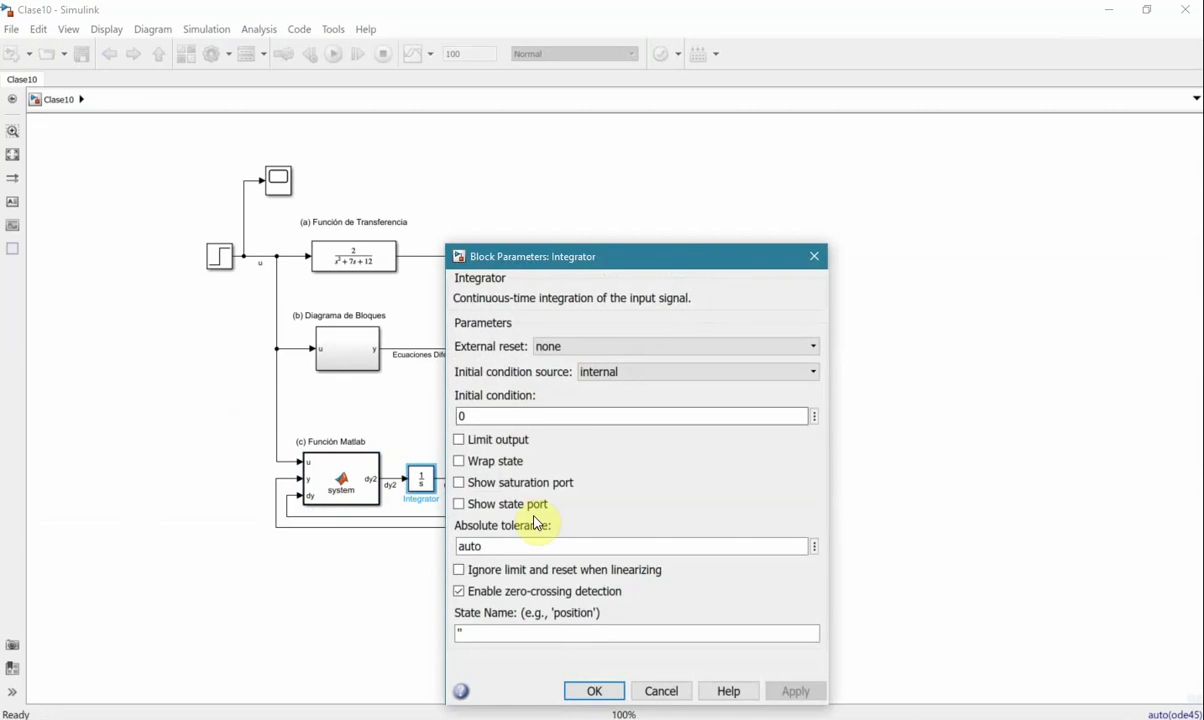
double_click(492, 411)
left_click(487, 414)
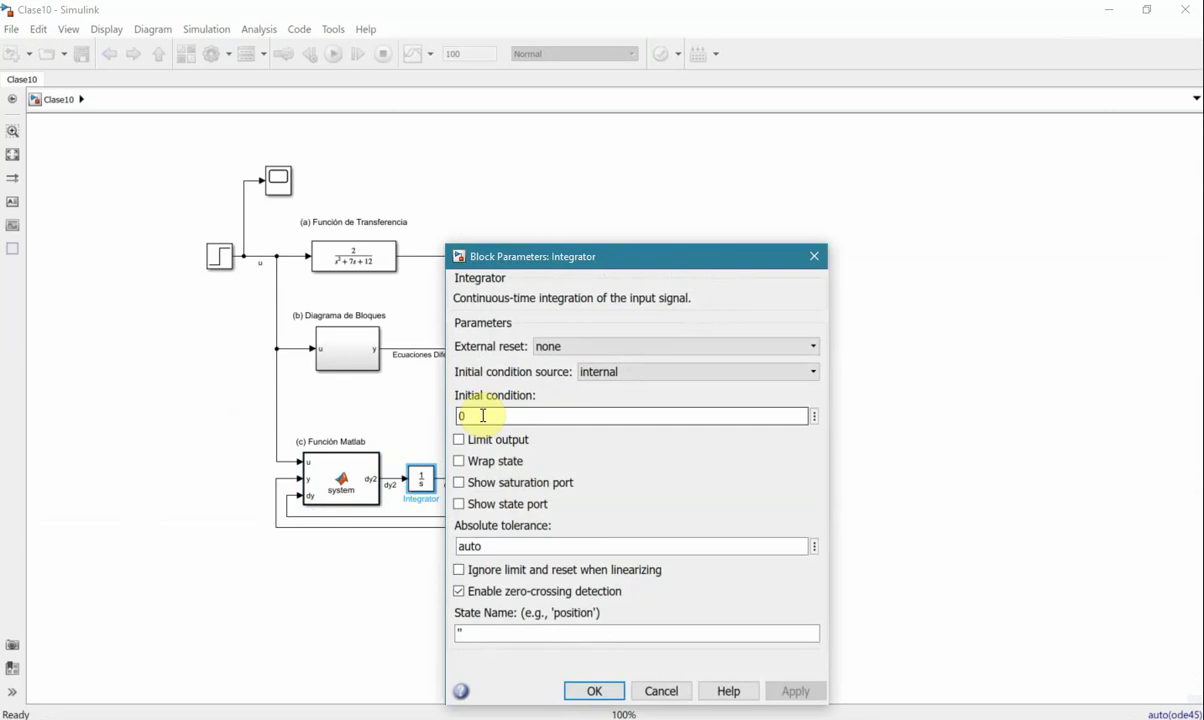
type("[0,0]")
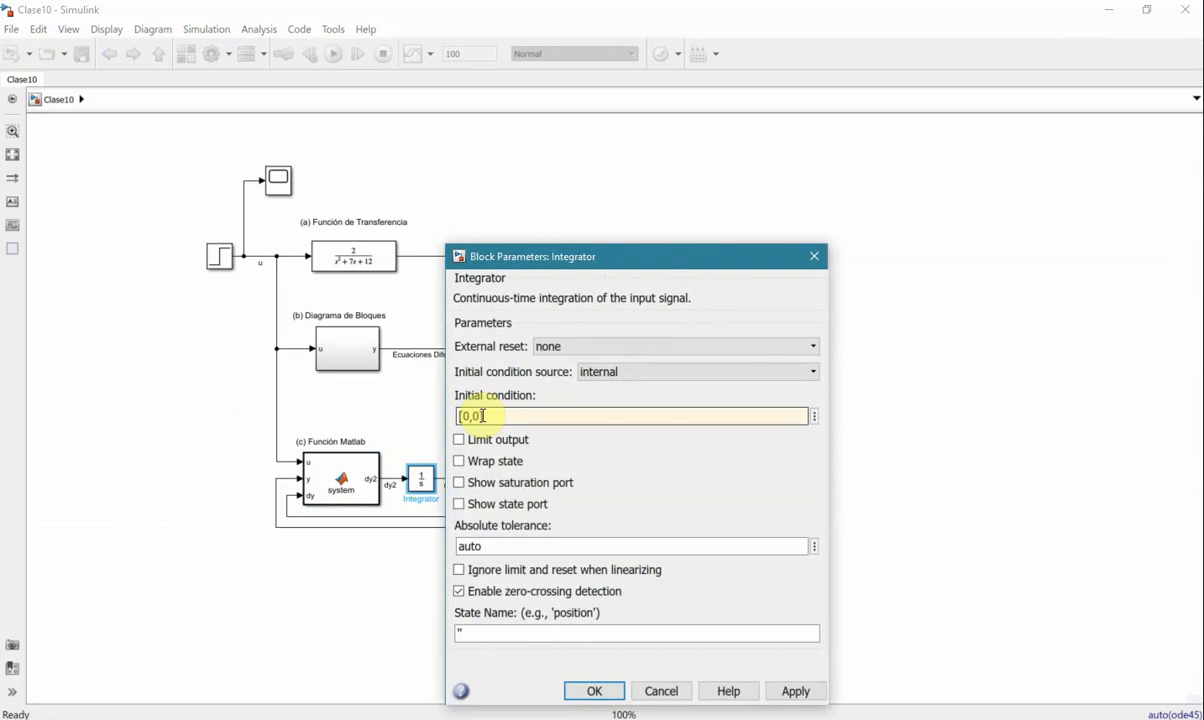
Restore the integrator's initial condition to 0 and accept its parameters.
key("BackSpace")
key("BackSpace")
key("BackSpace")
key("BackSpace")
key("BackSpace")
type("0")
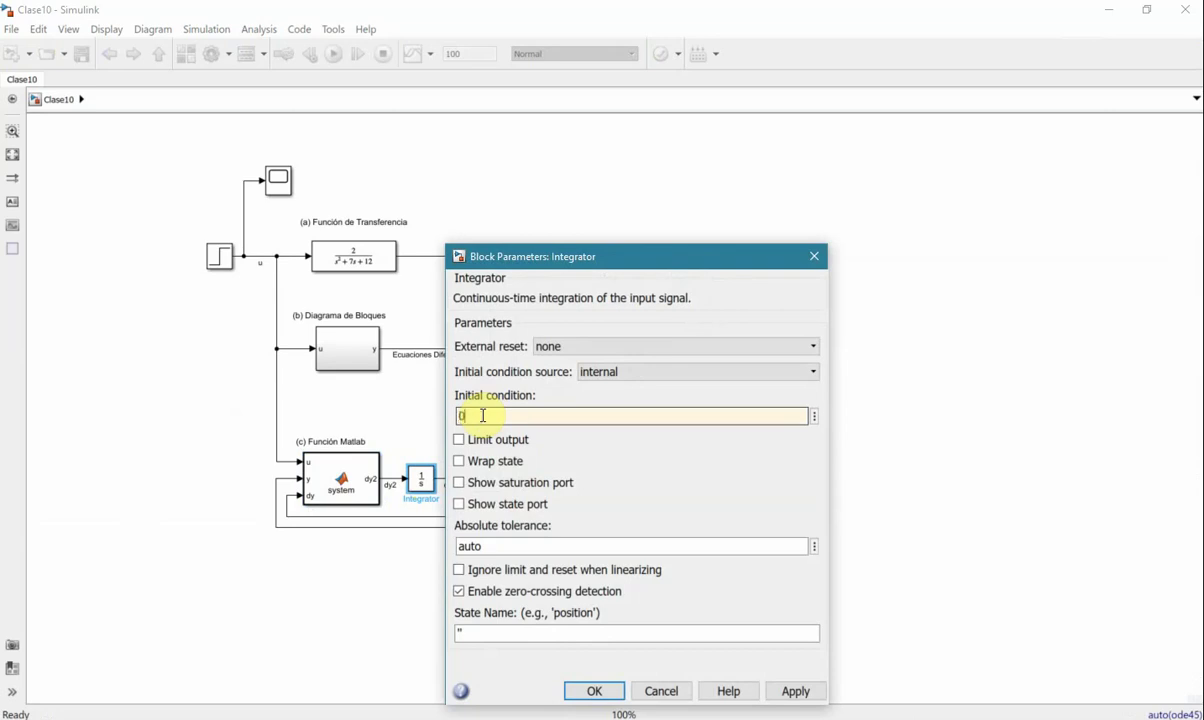
left_click(596, 690)
left_click(655, 495)
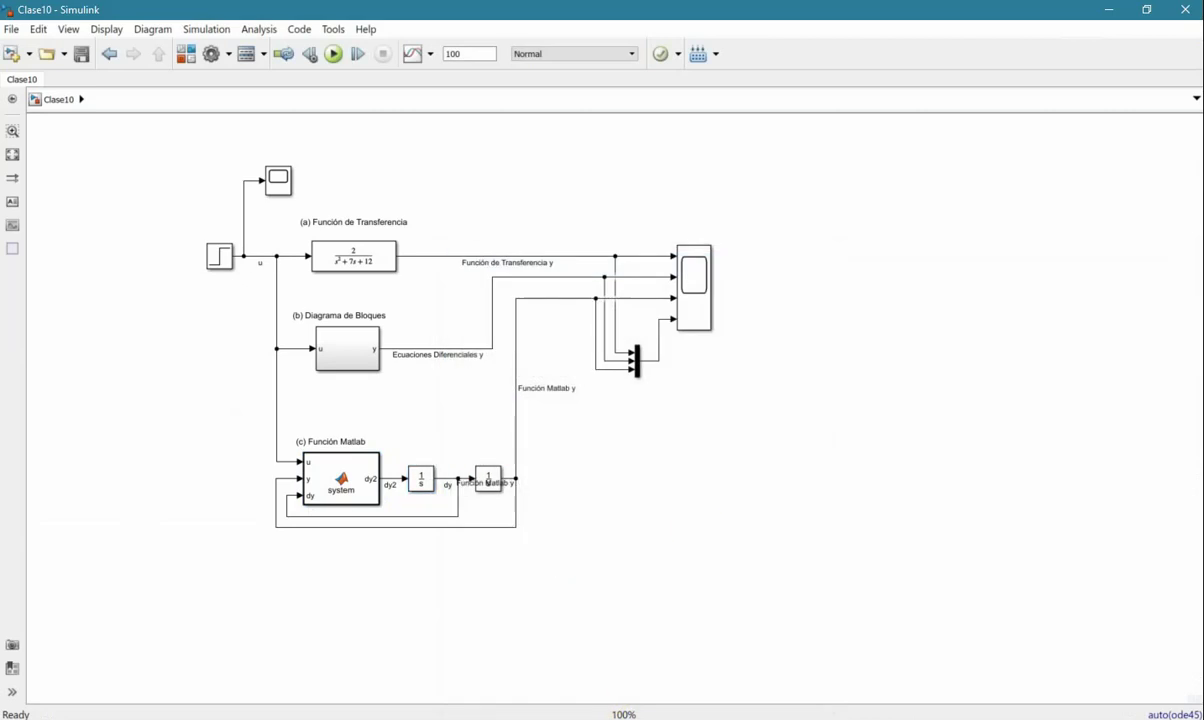
Switch to the Clase 10 diagram in Xcos and review the function block's input and output port sizes.
key("alt+Tab")
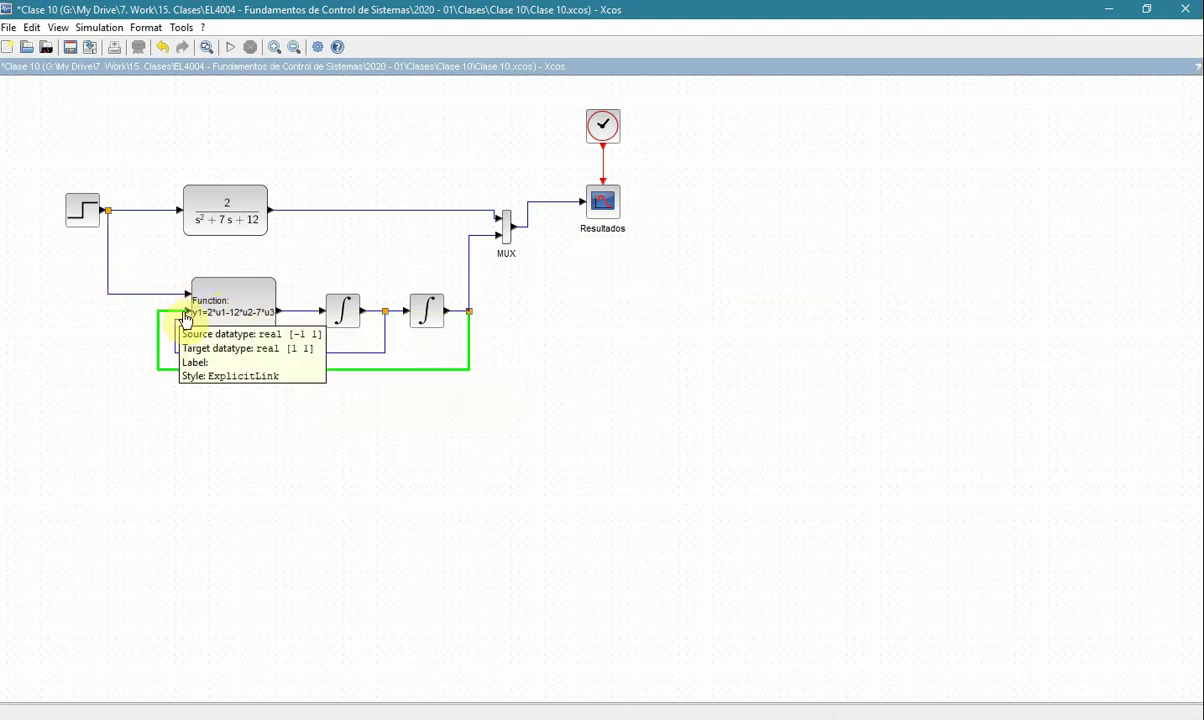
mouse_move(243, 329)
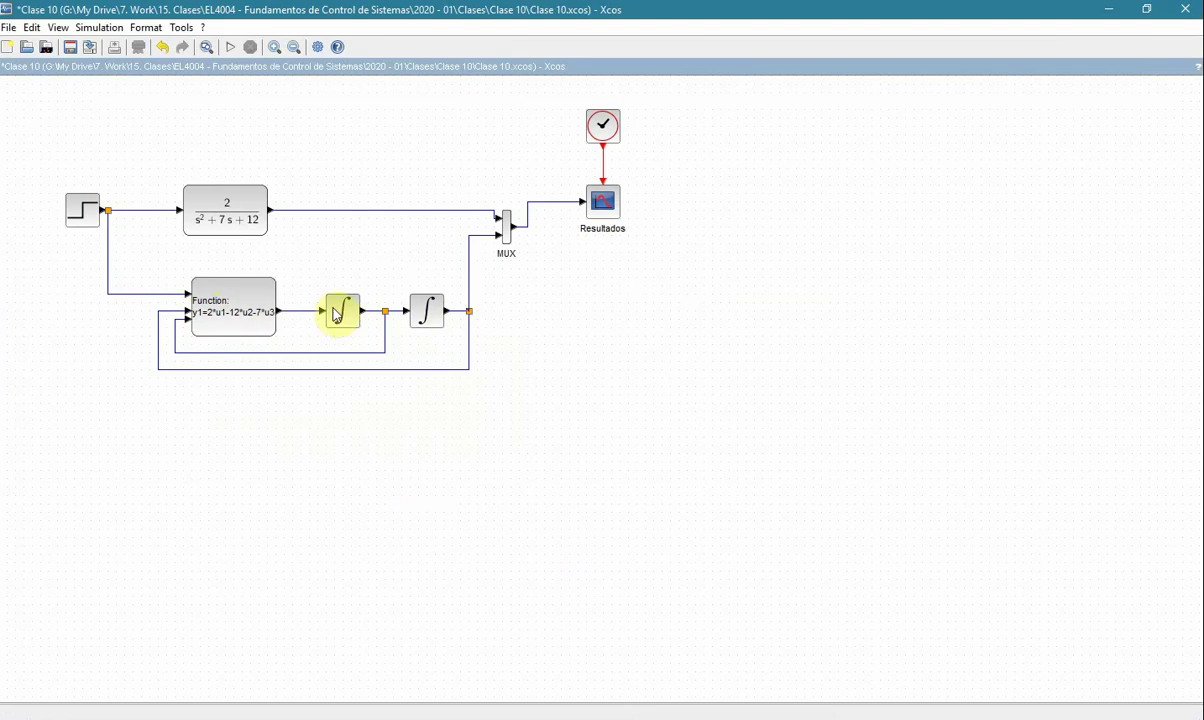
left_click(264, 332)
double_click(264, 332)
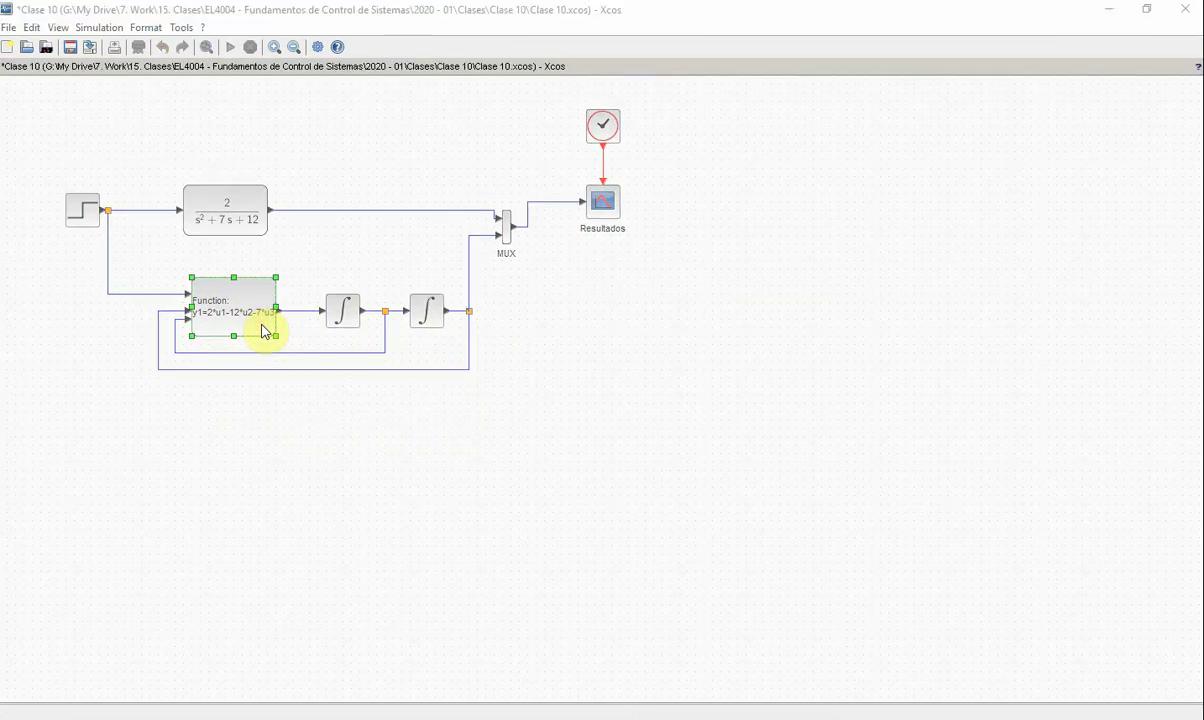
left_click_drag(672, 59, 613, 153)
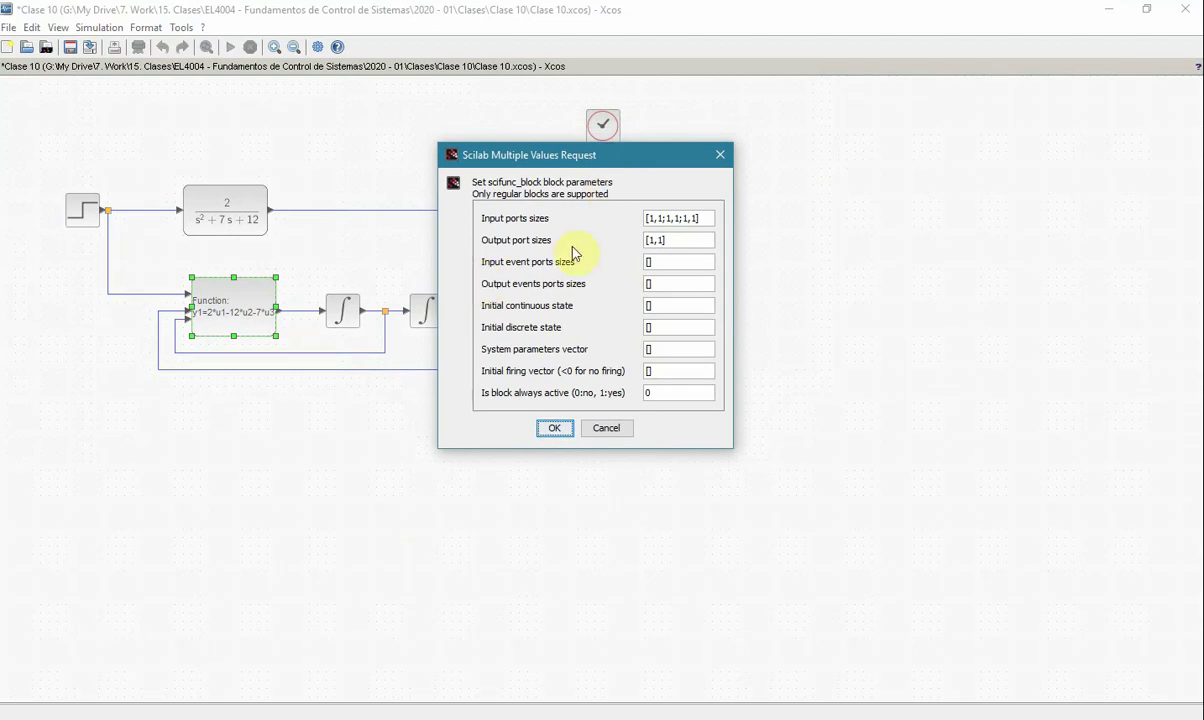
left_click(665, 218)
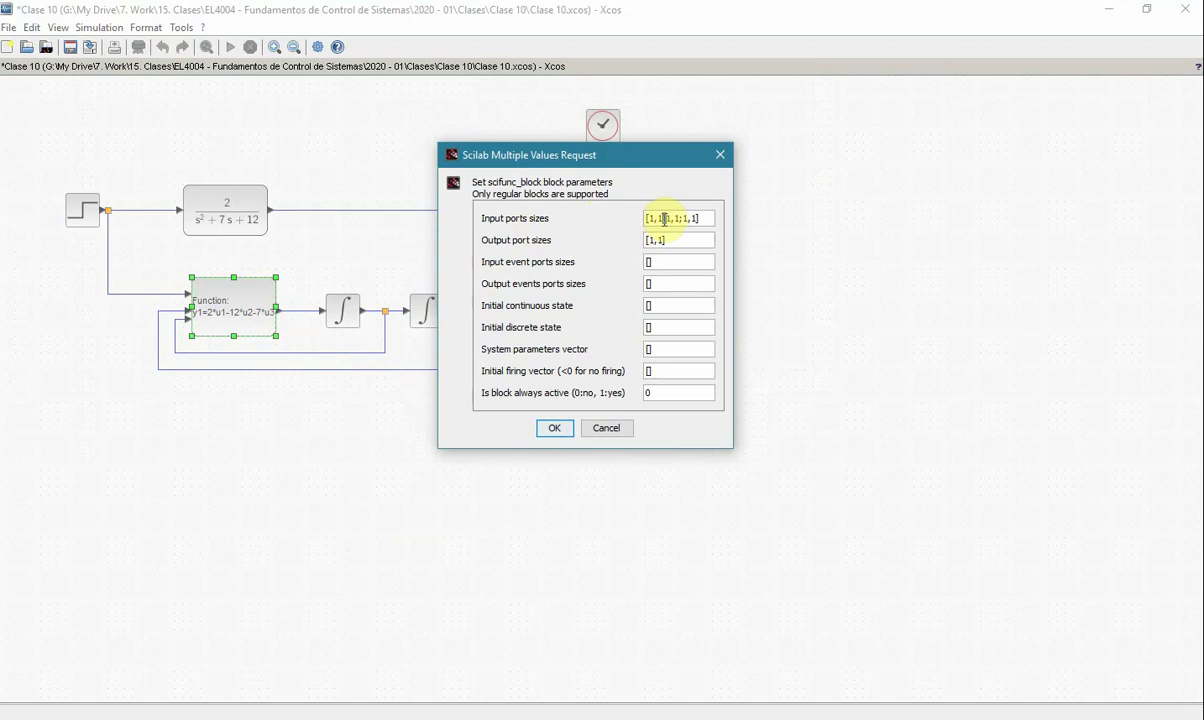
left_click(670, 240)
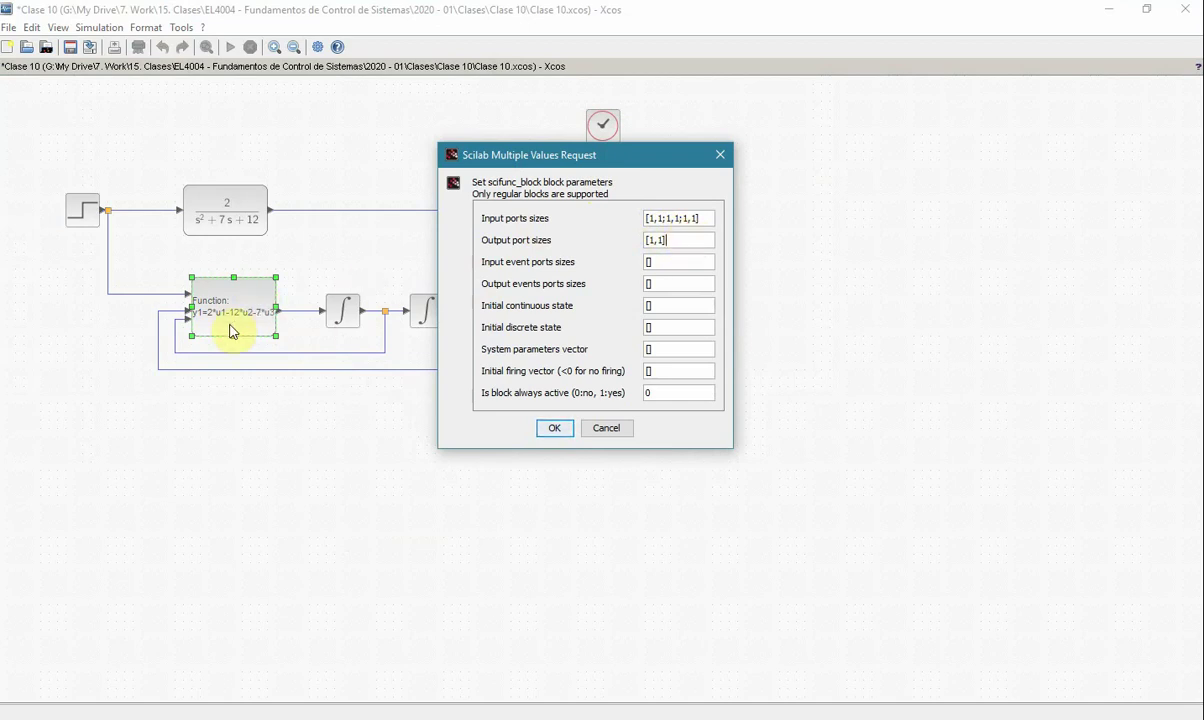
Try adding a second 1,1 entry to the function block's output port sizes, and cancel the parameter dialog.
left_click(660, 240)
type(";1,1")
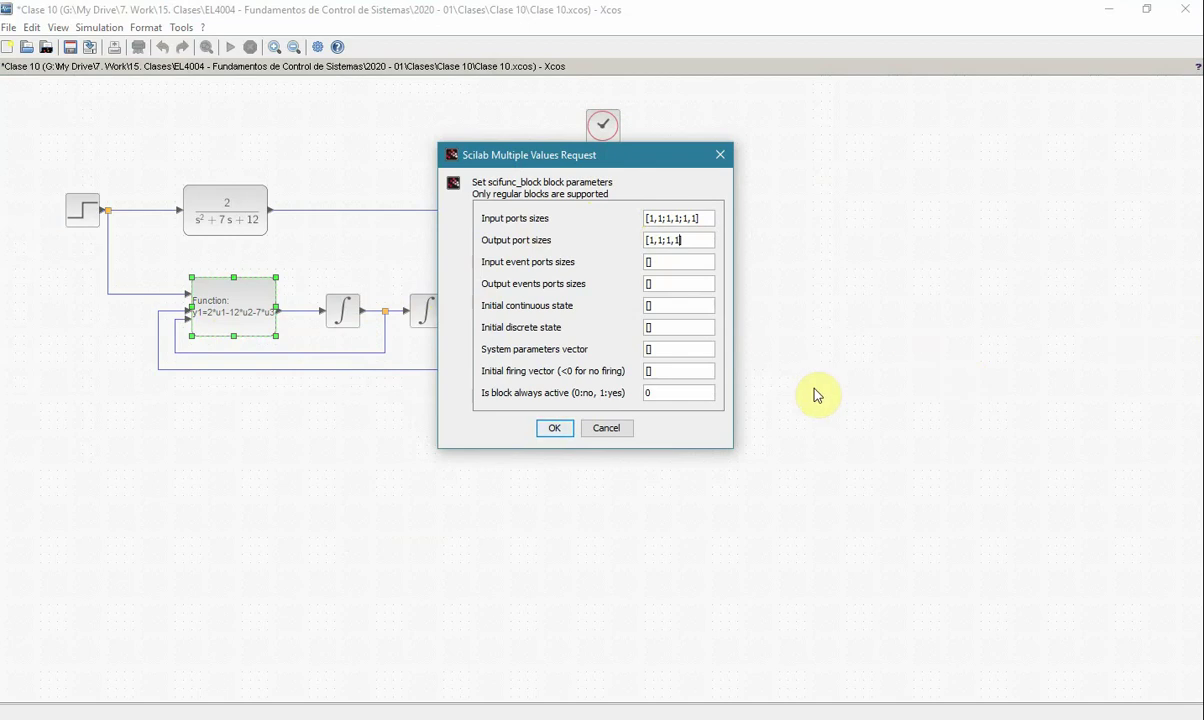
left_click(607, 428)
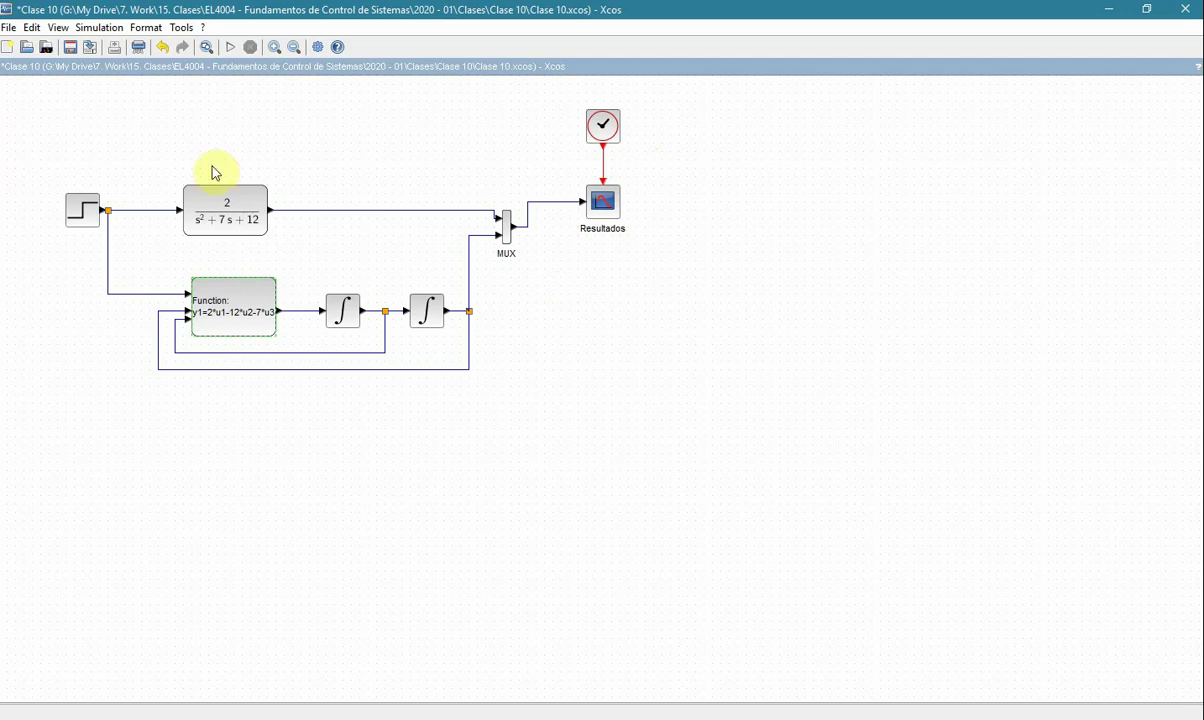
left_click(310, 479)
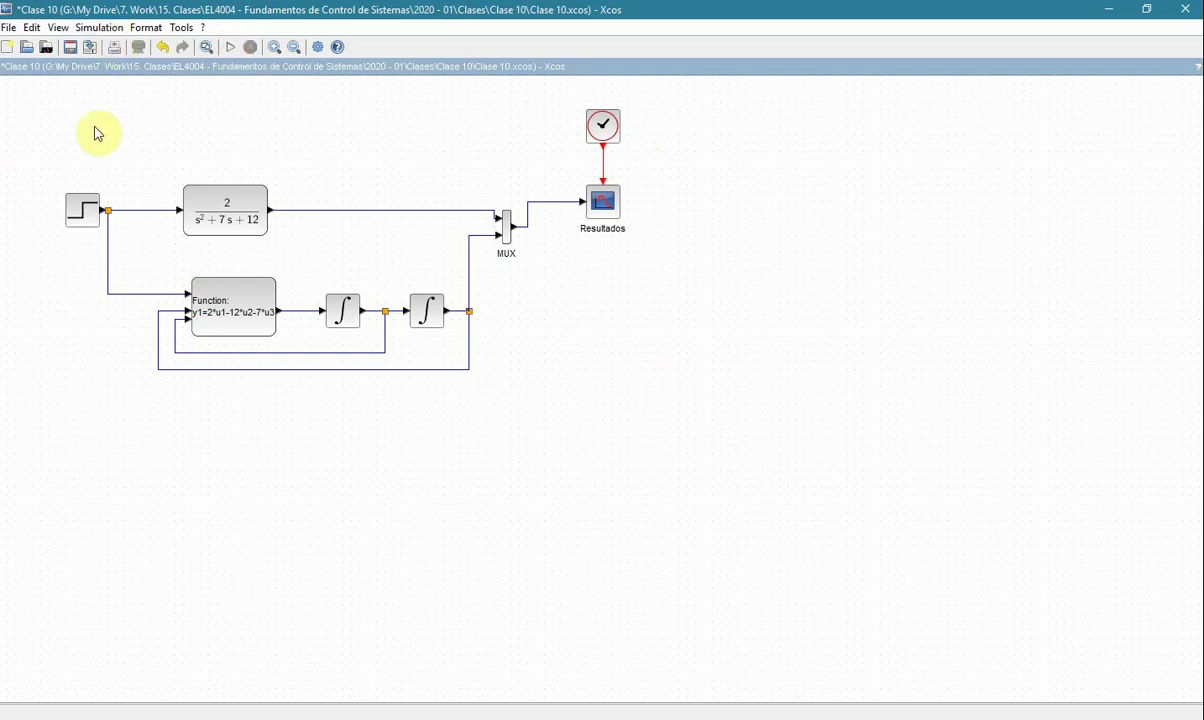
Review the Xcos simulation setup, including final integration time, tolerances and solver kind, accepting it without edits.
left_click(98, 27)
left_click(121, 52)
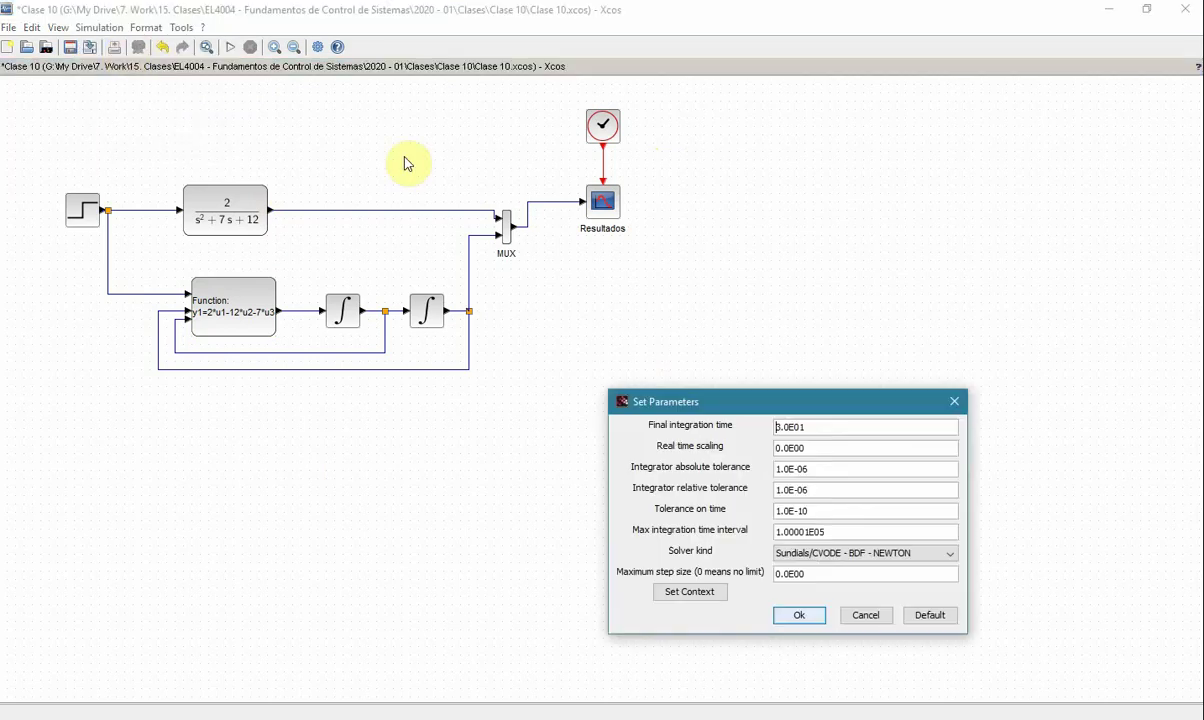
left_click_drag(855, 400, 799, 258)
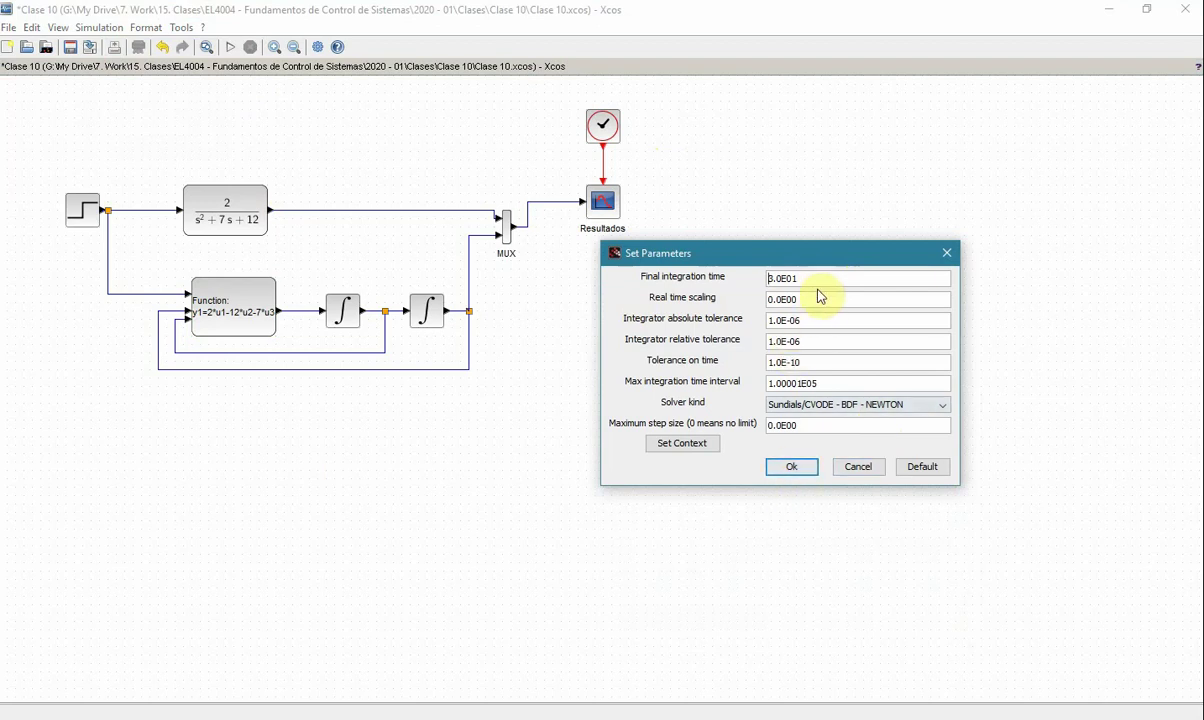
left_click(825, 361)
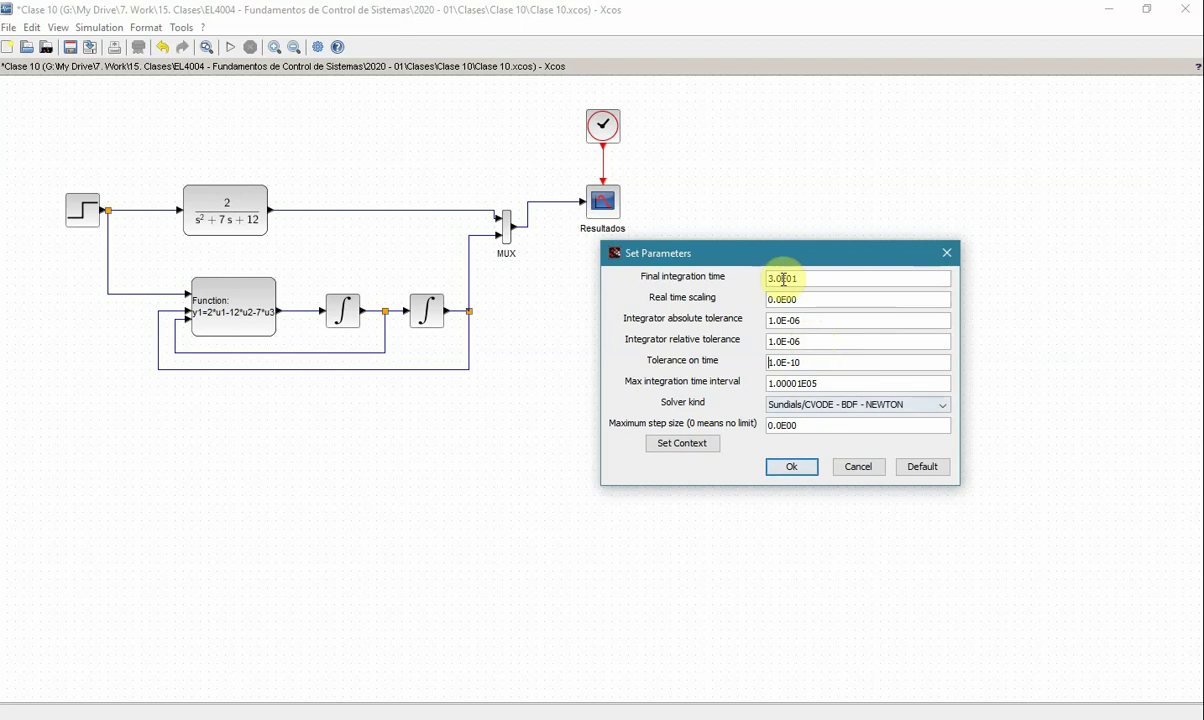
left_click(793, 470)
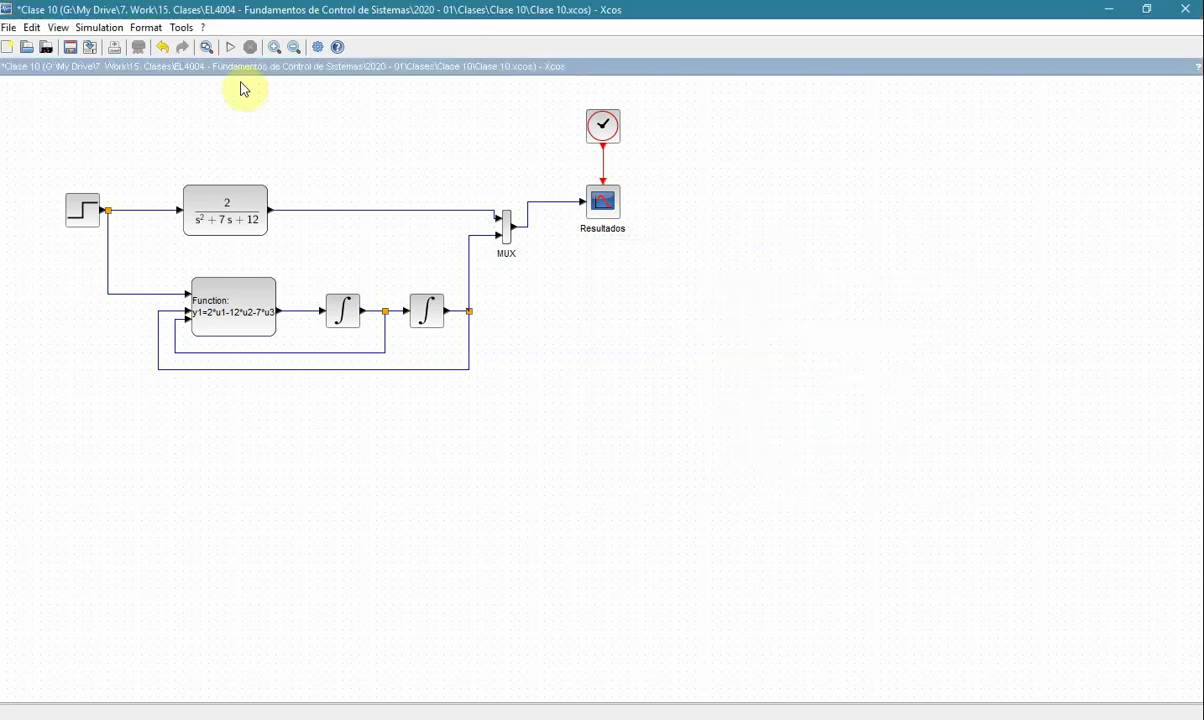
Run the Xcos simulation and examine the step response zoomed in on the Resultados plot, closing the plot.
left_click(230, 47)
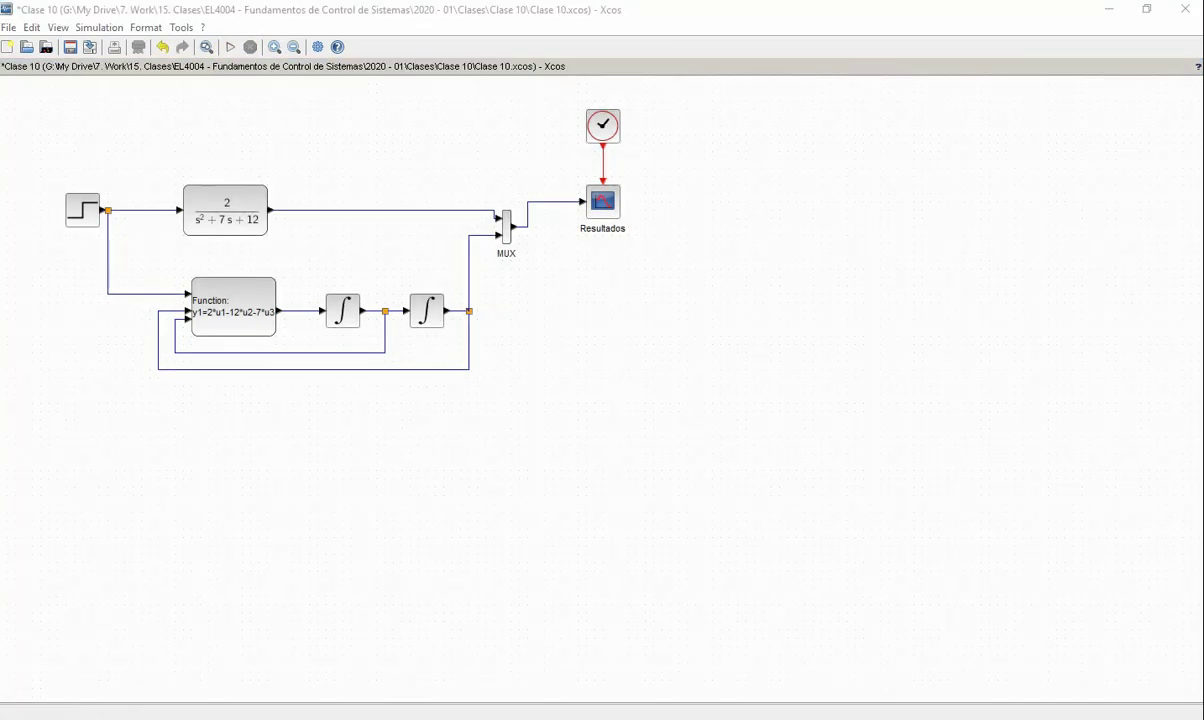
left_click_drag(2, 285, 761, 236)
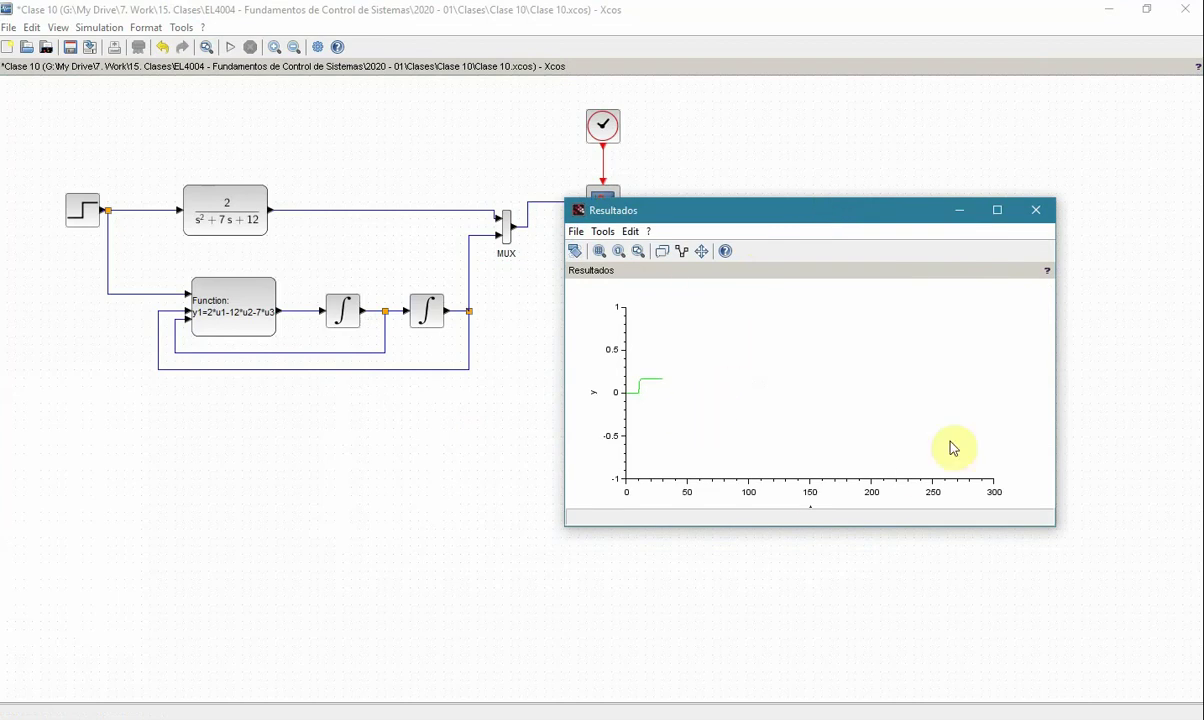
left_click(600, 251)
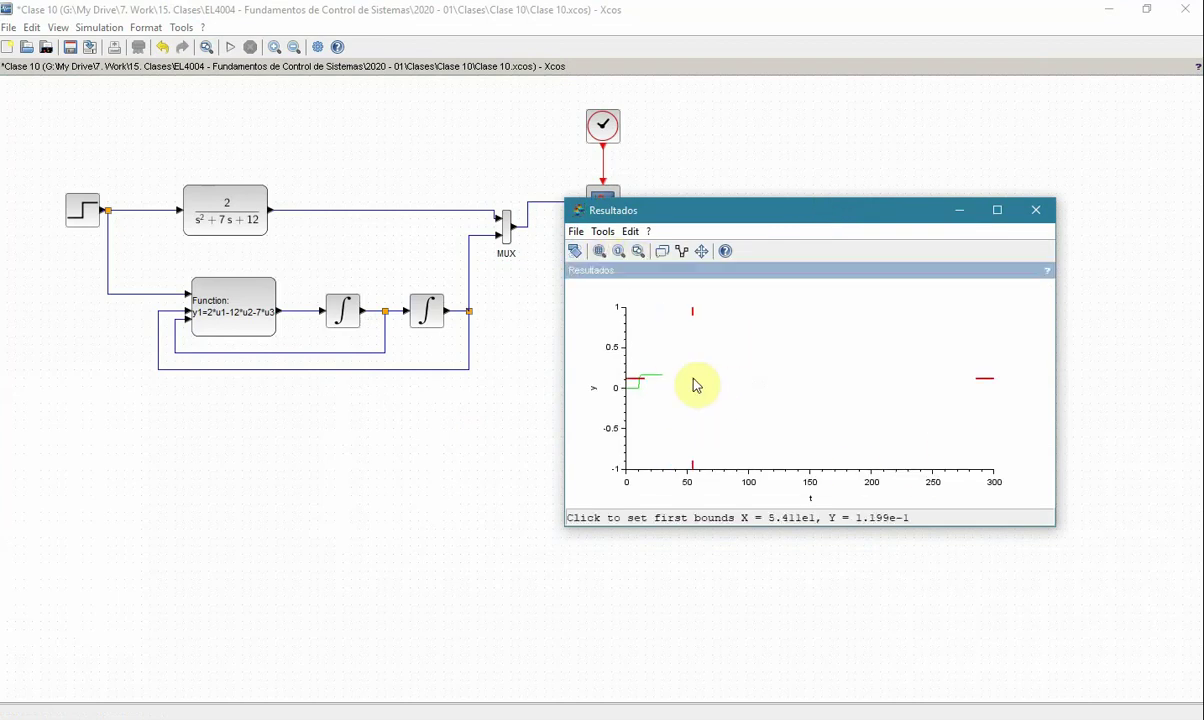
left_click(626, 398)
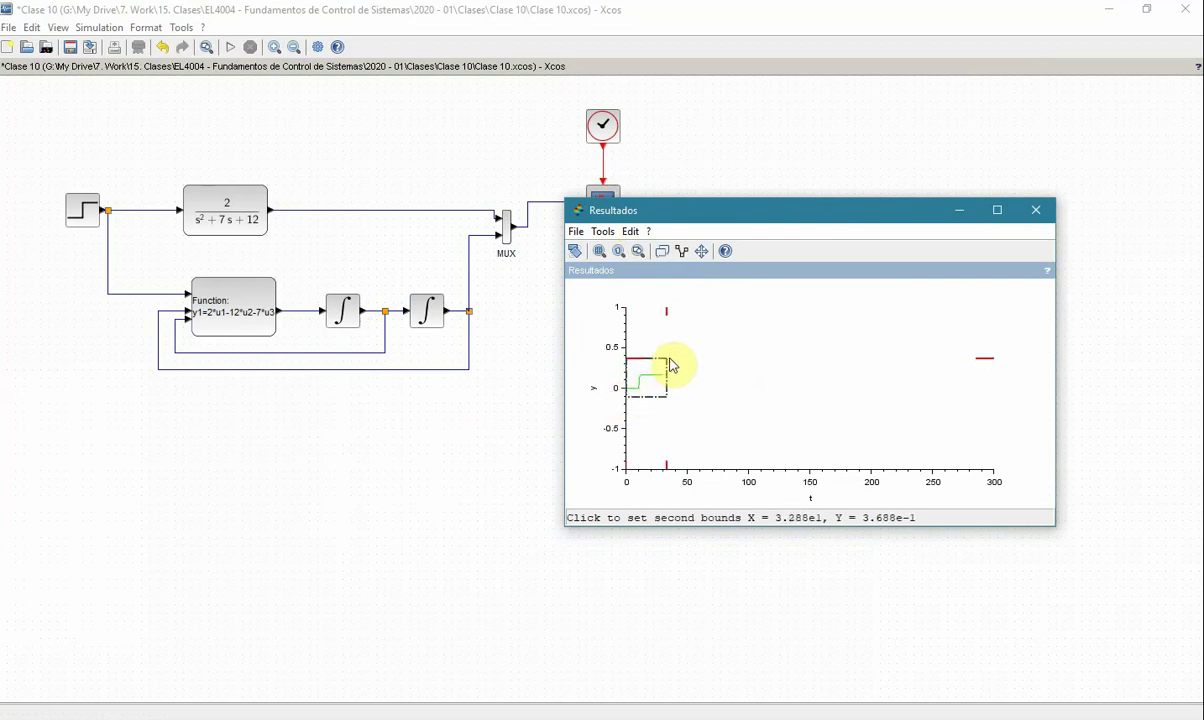
left_click(671, 363)
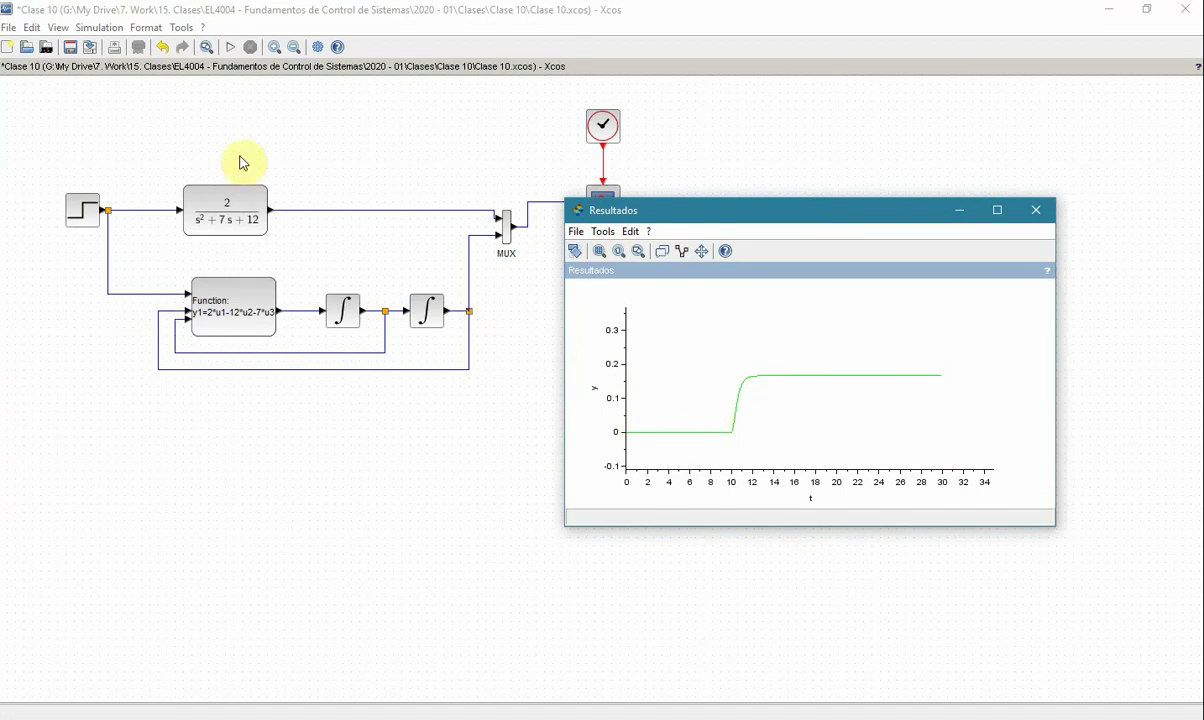
left_click(1036, 210)
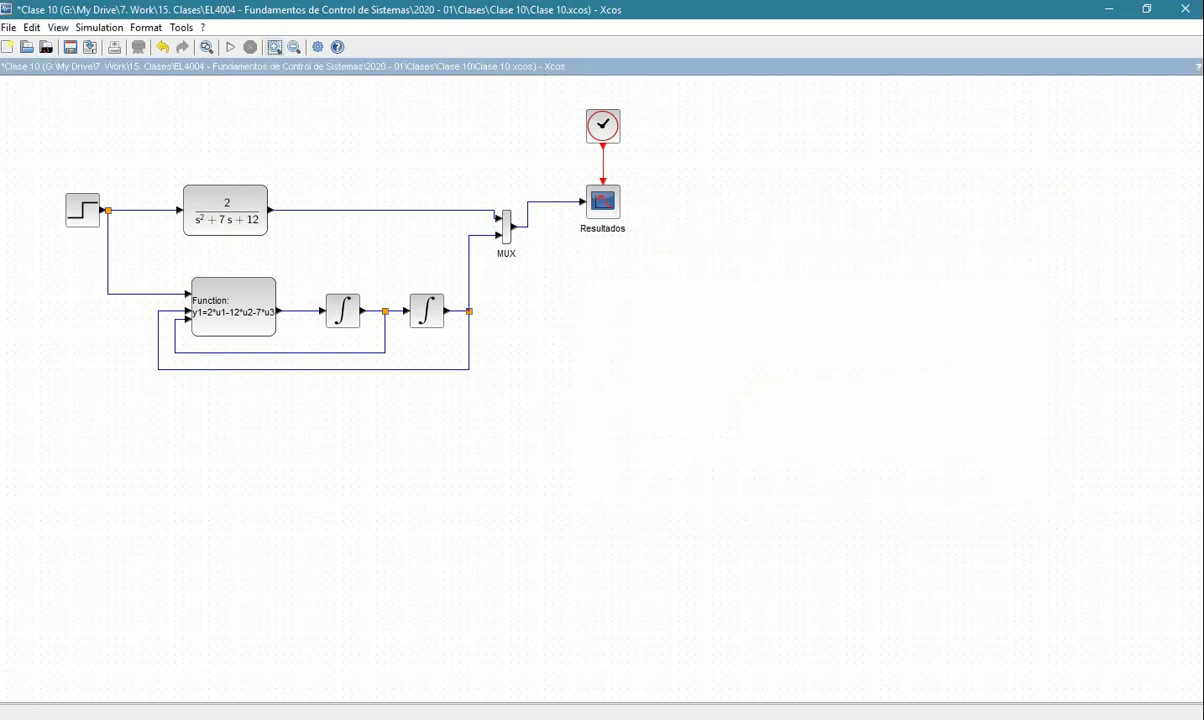
Switch to the Clase10 model in Simulink and review its solver's max step size and relative tolerance, cancelling without edits.
left_click(306, 640)
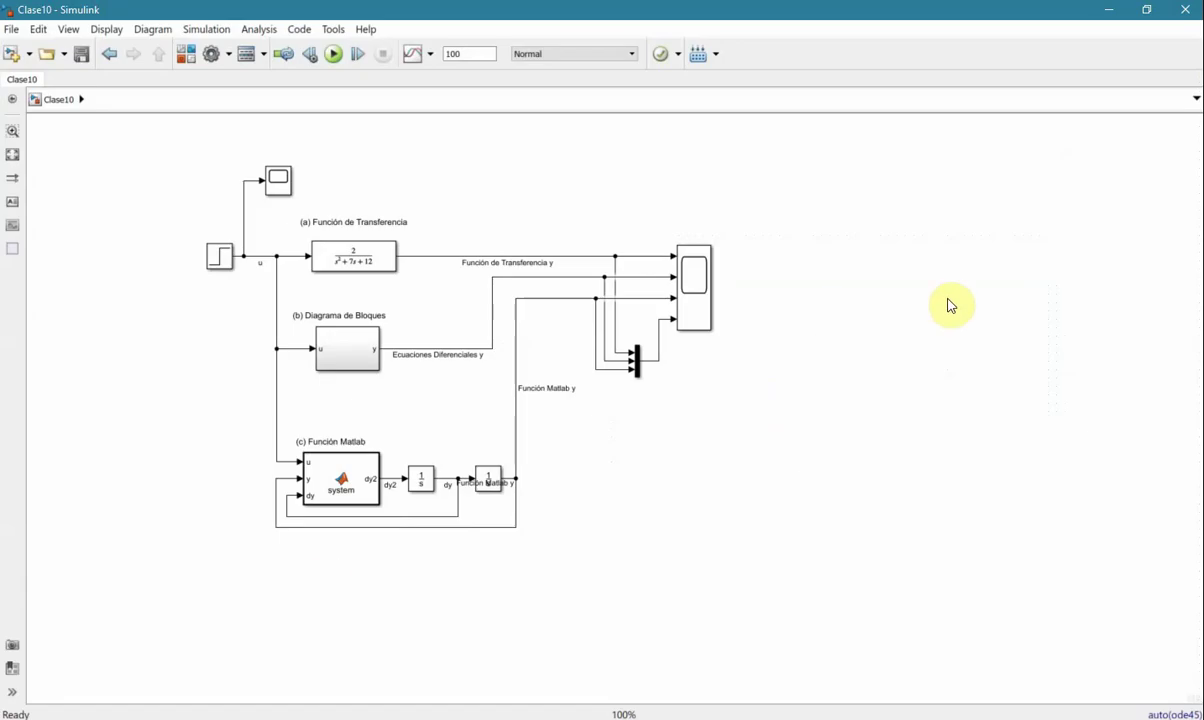
double_click(474, 55)
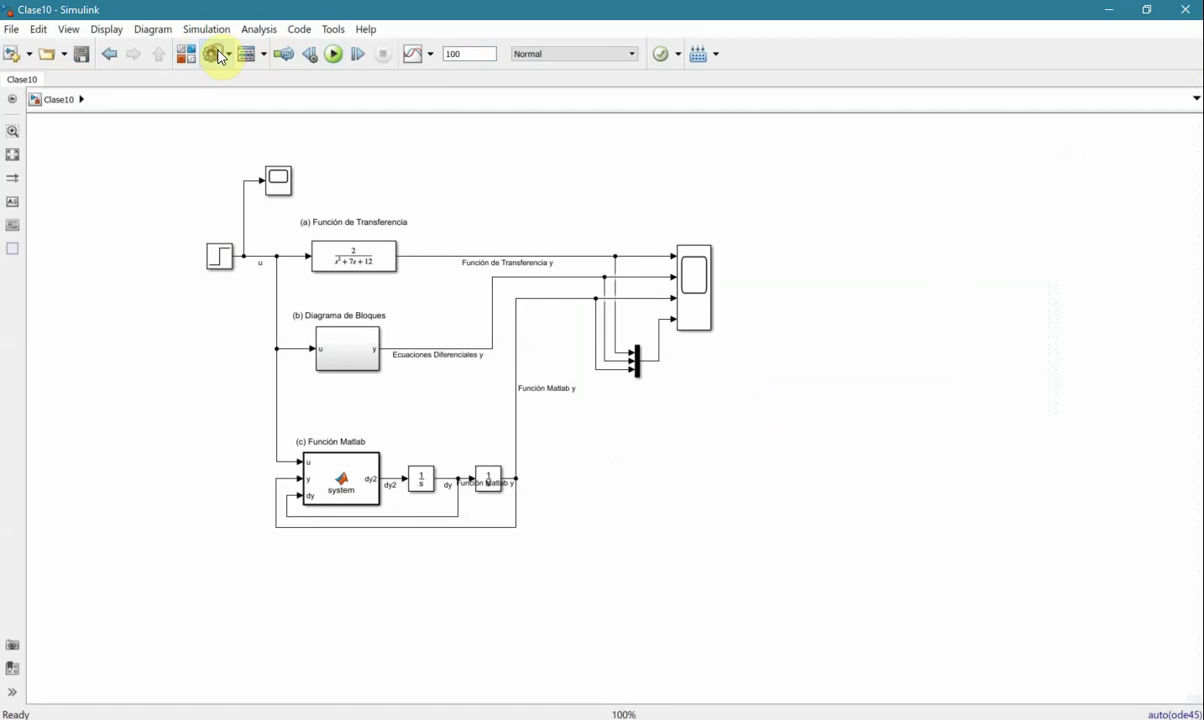
left_click(207, 57)
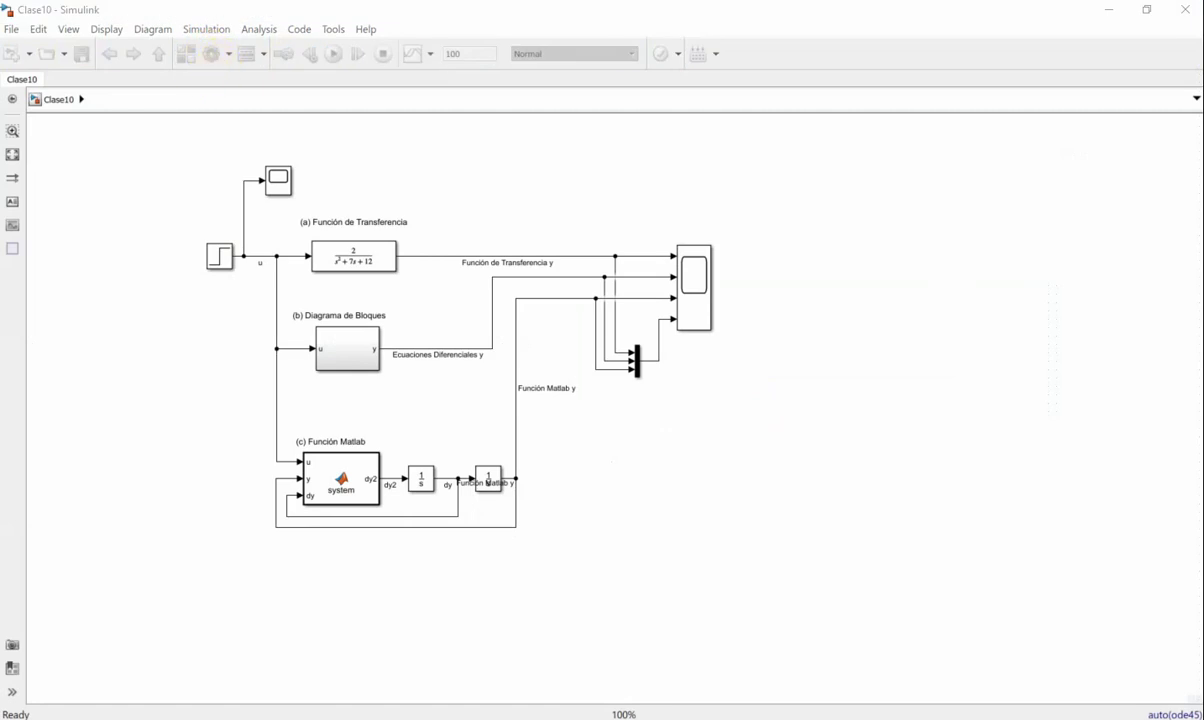
left_click_drag(5, 245, 536, 84)
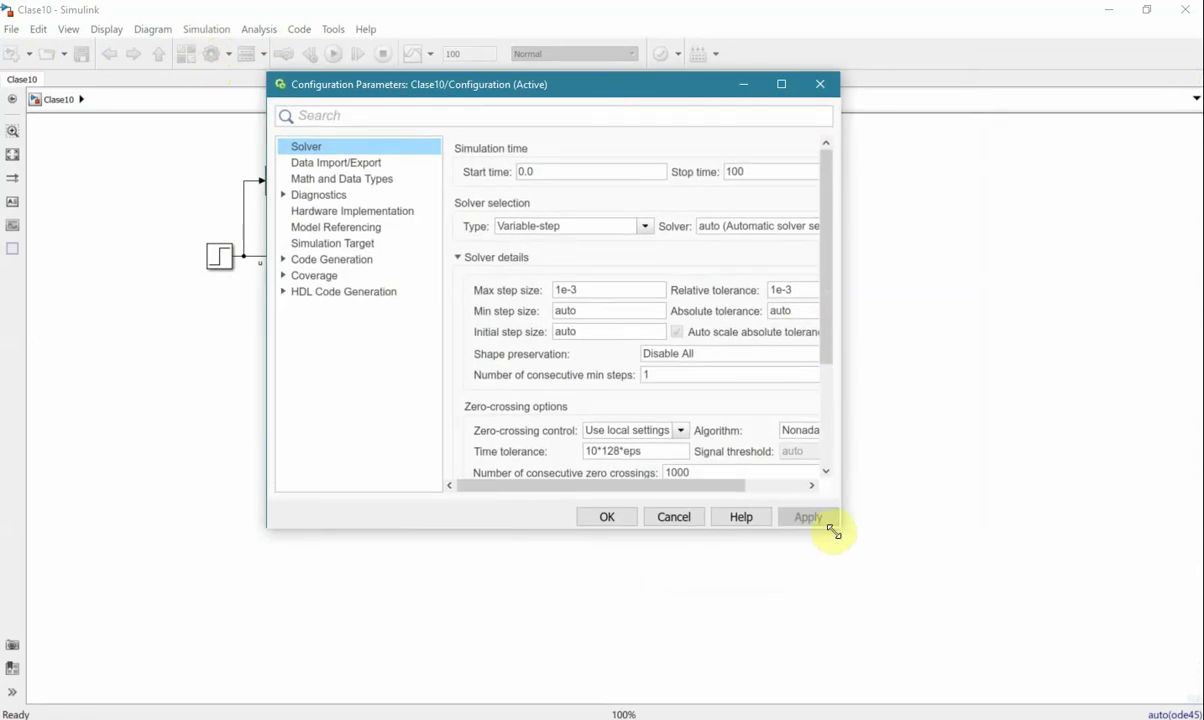
left_click_drag(841, 451, 1122, 418)
double_click(612, 290)
left_click(610, 292)
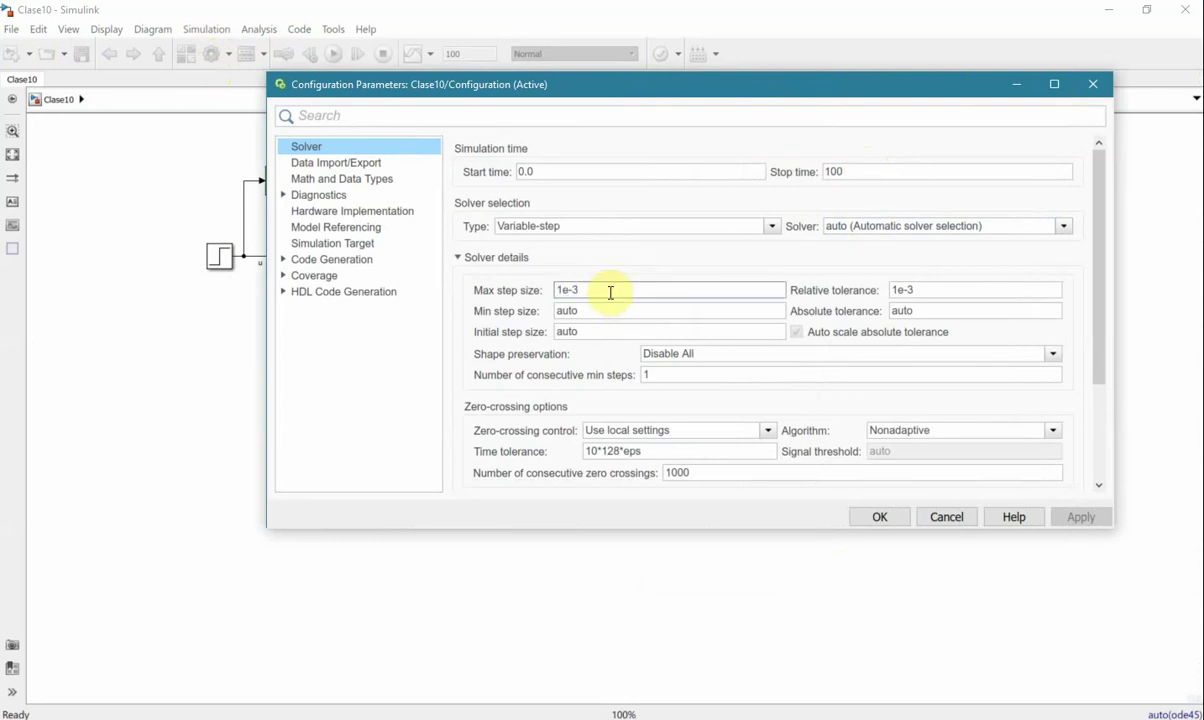
double_click(940, 291)
left_click(928, 291)
double_click(633, 290)
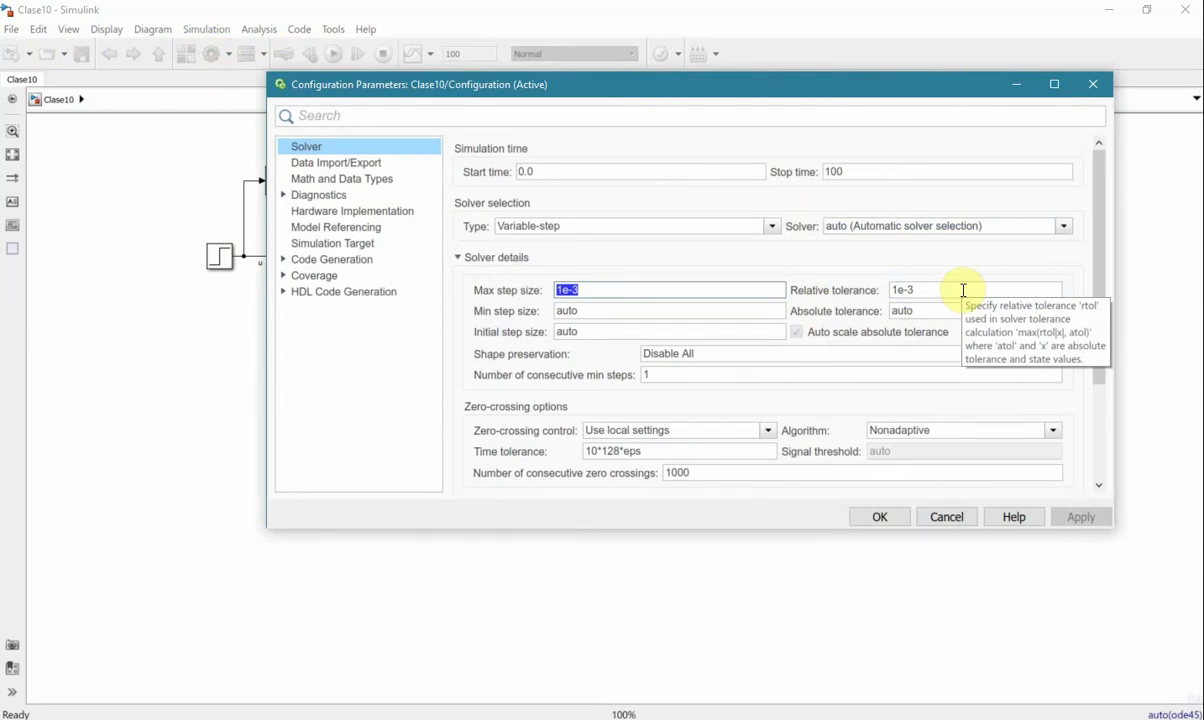
left_click(943, 518)
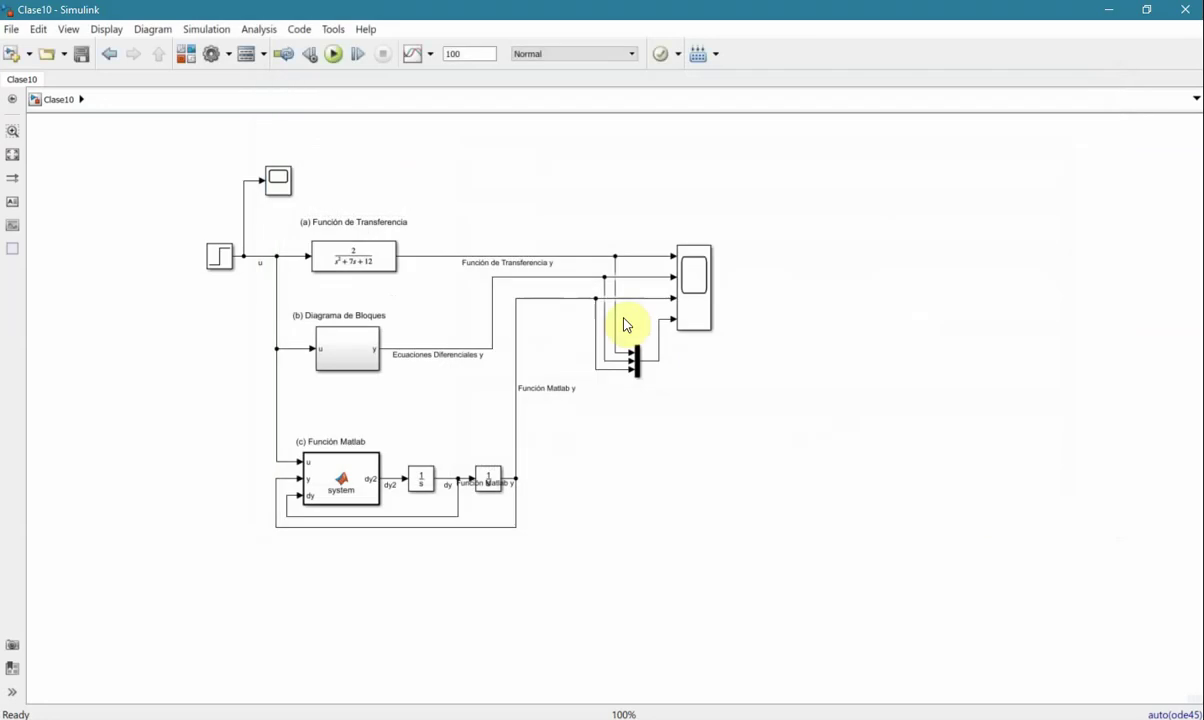
Reopen the model's configuration parameters and review the available variable-step solvers, keeping automatic solver selection.
key("ctrl+e")
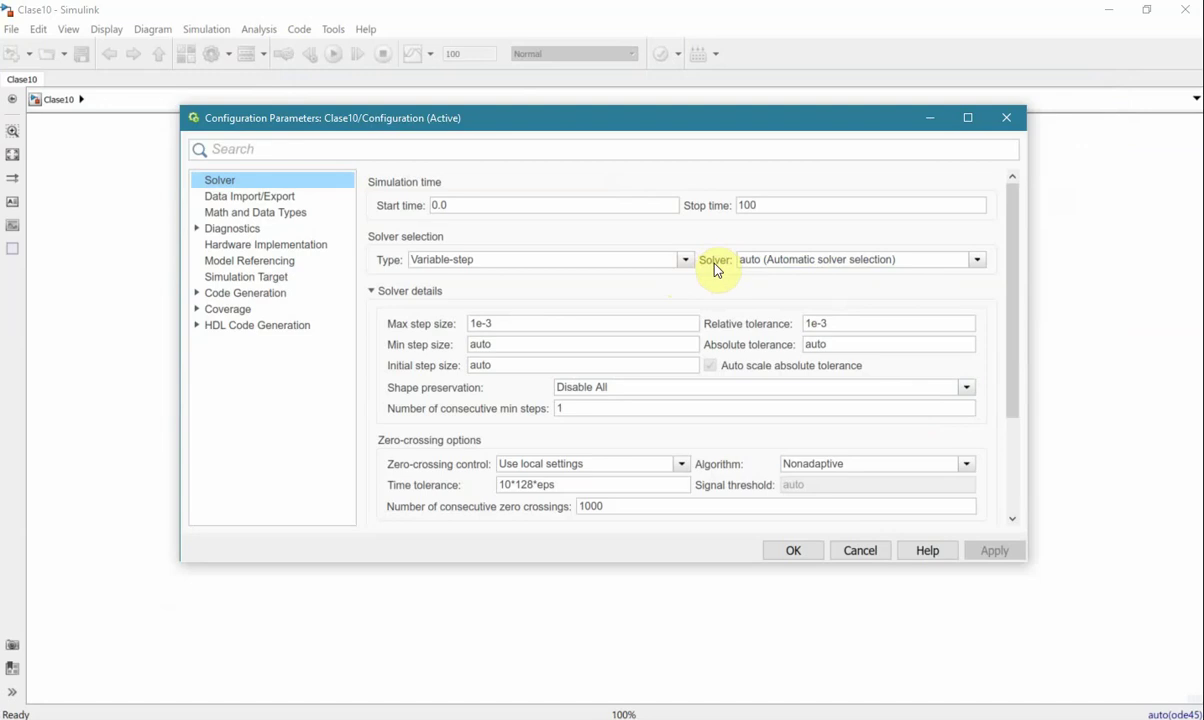
left_click(976, 263)
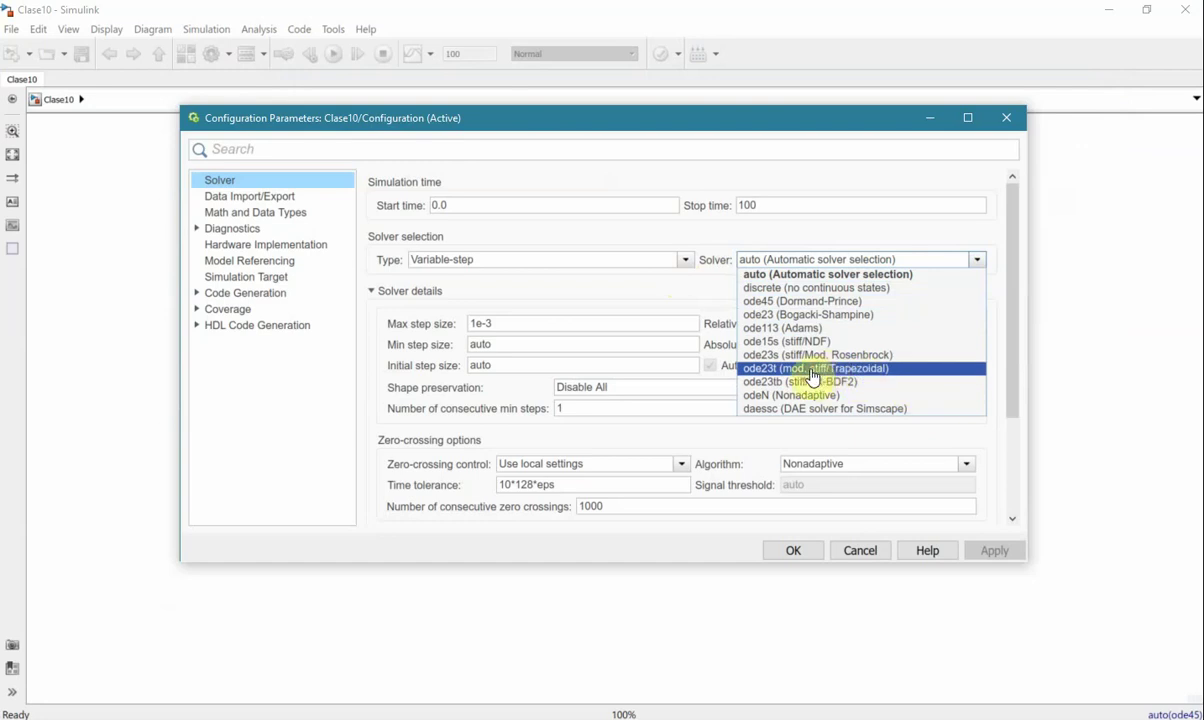
left_click(886, 274)
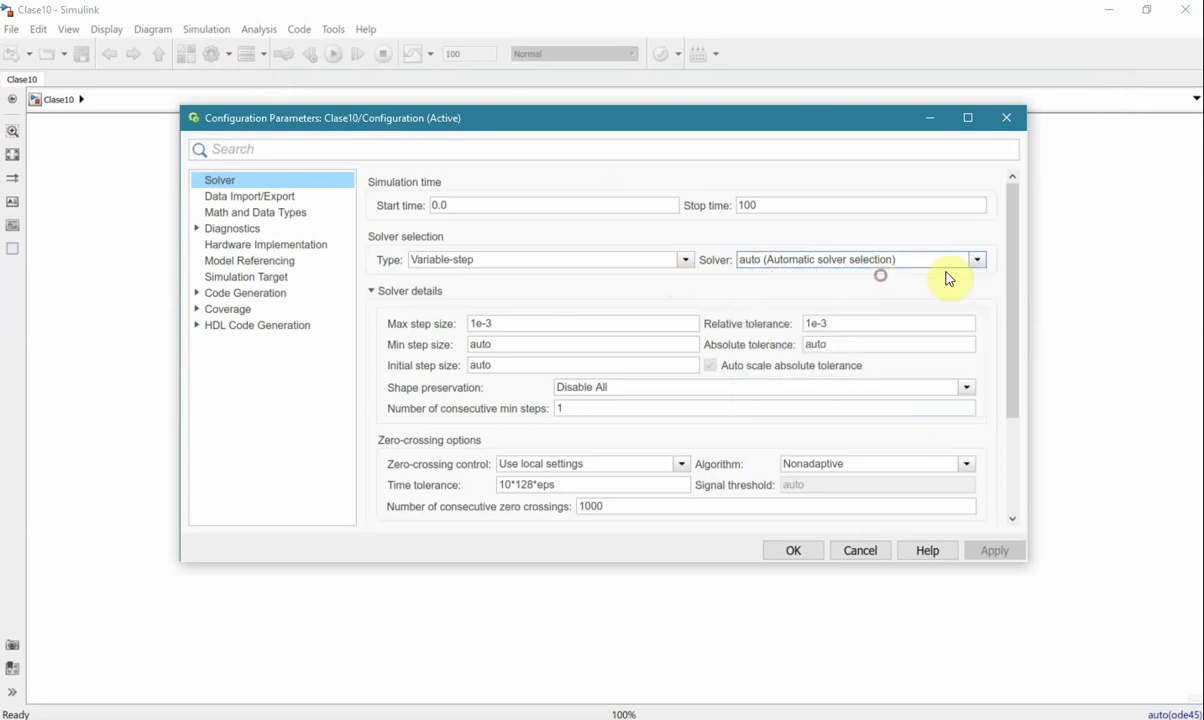
Accept the solver configuration, run the Clase10 simulation and compare the three models' step responses in the four-input scope, closing it.
left_click(780, 556)
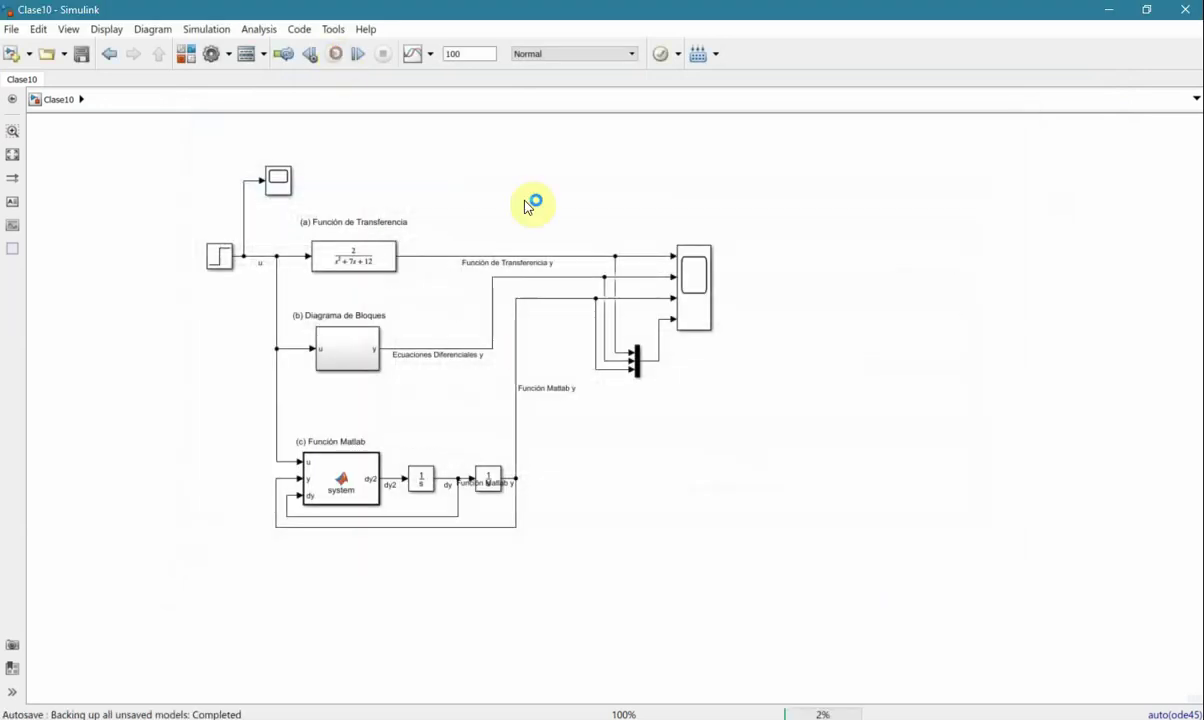
left_click(334, 54)
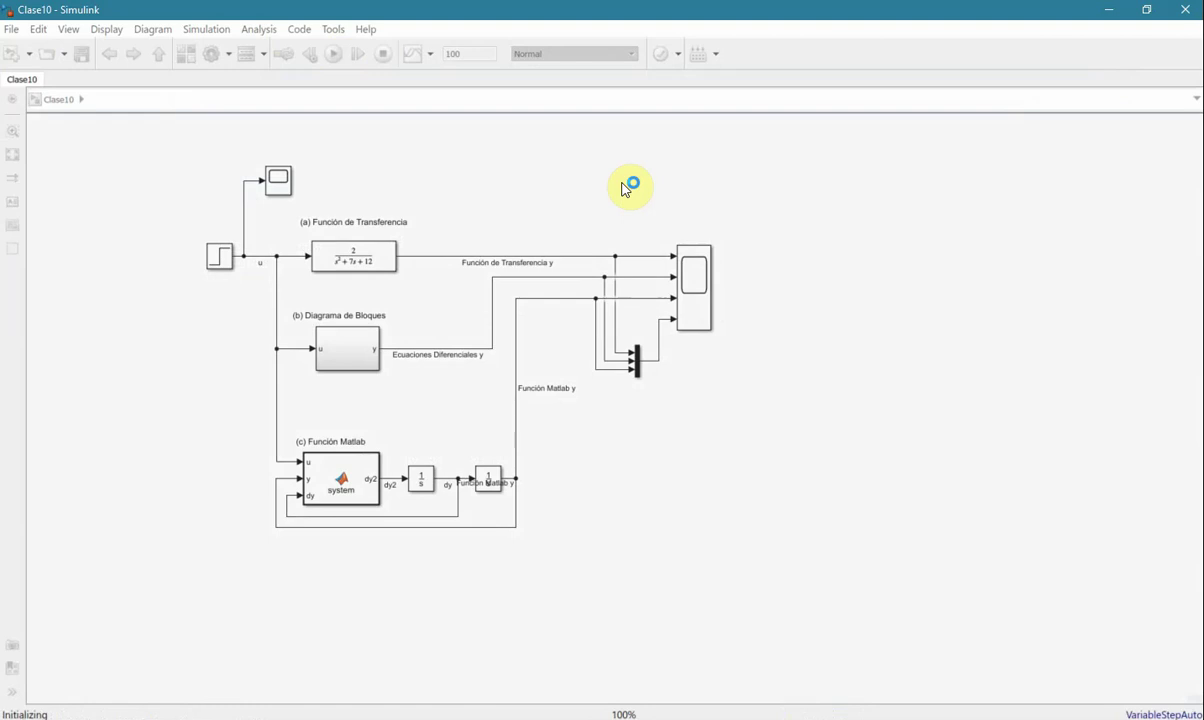
double_click(700, 290)
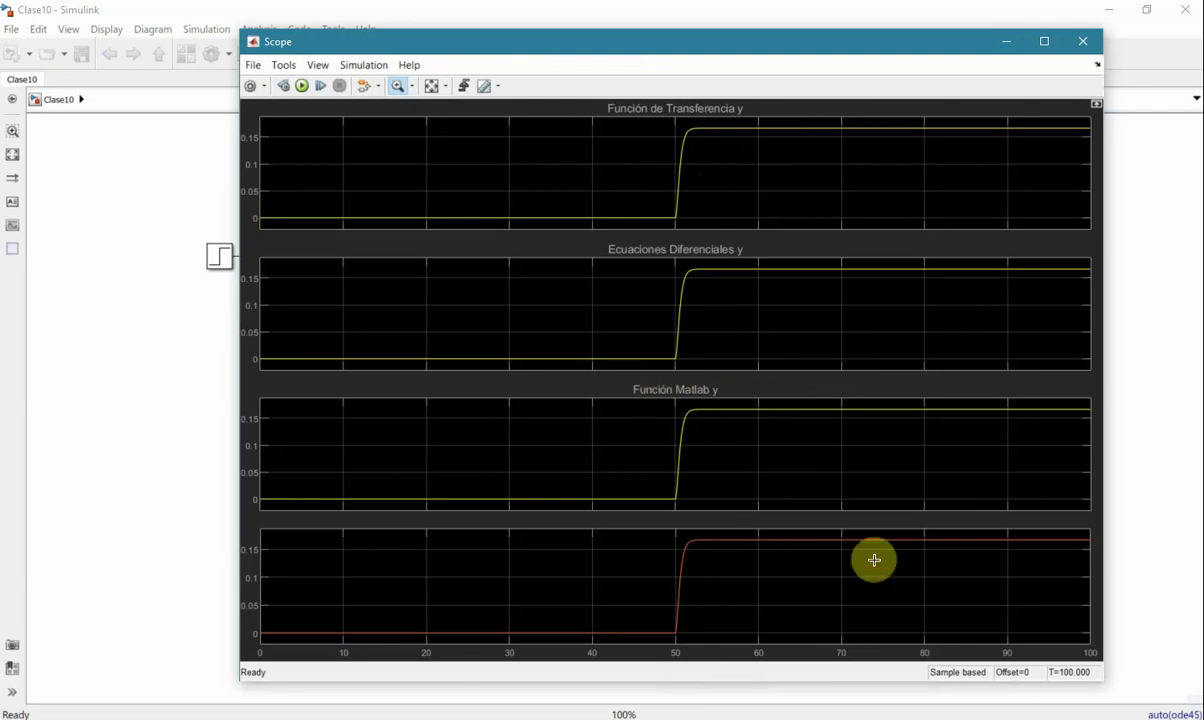
left_click(1088, 42)
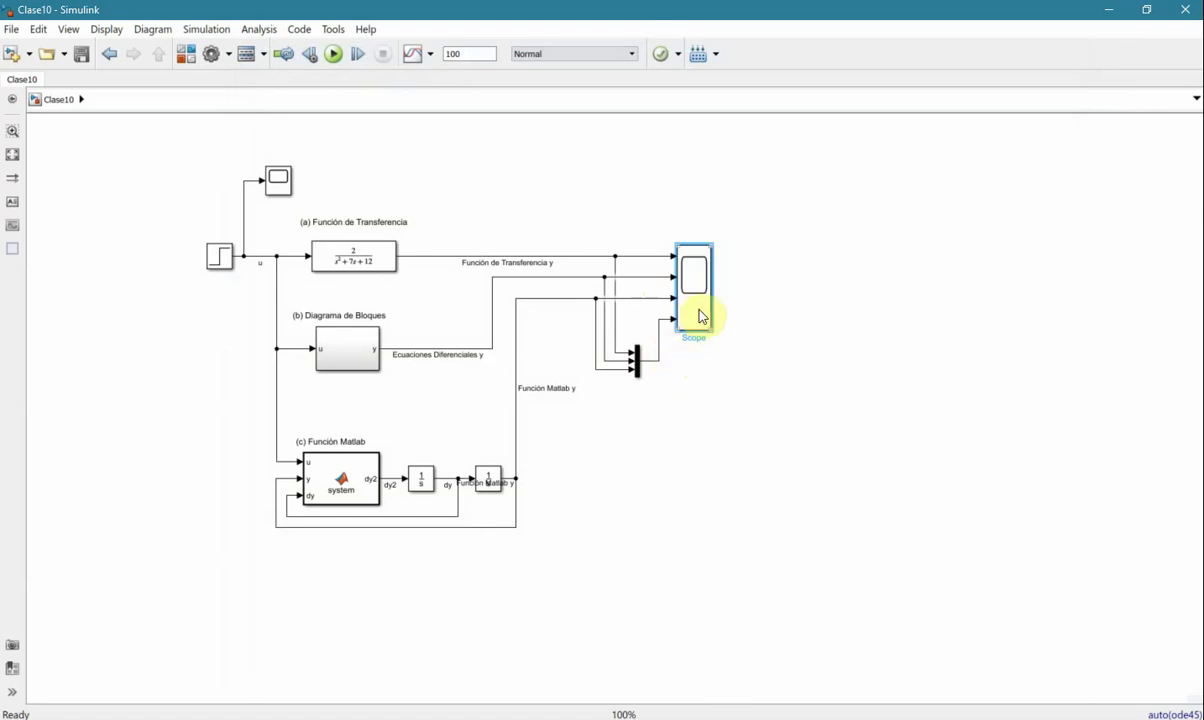
left_click(638, 610)
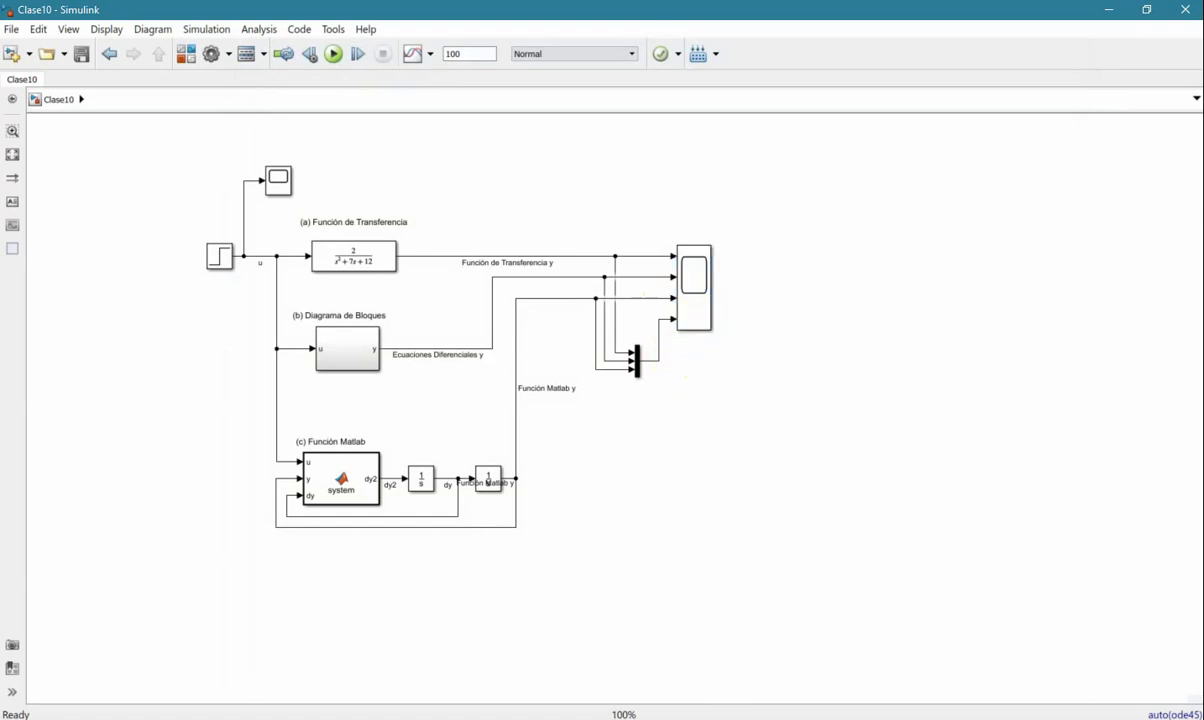
Switch to the slide presentation and advance to the Simulink/xcos slide on parameters that affect the simulation.
key("alt+Tab")
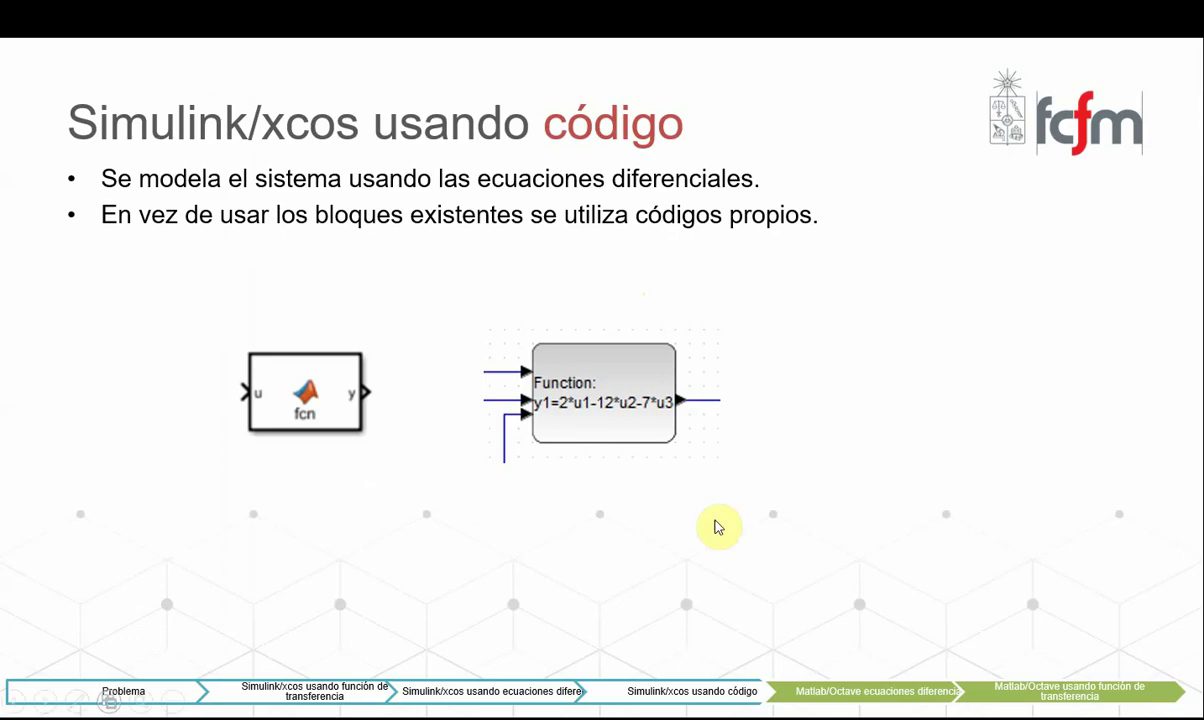
left_click(1063, 401)
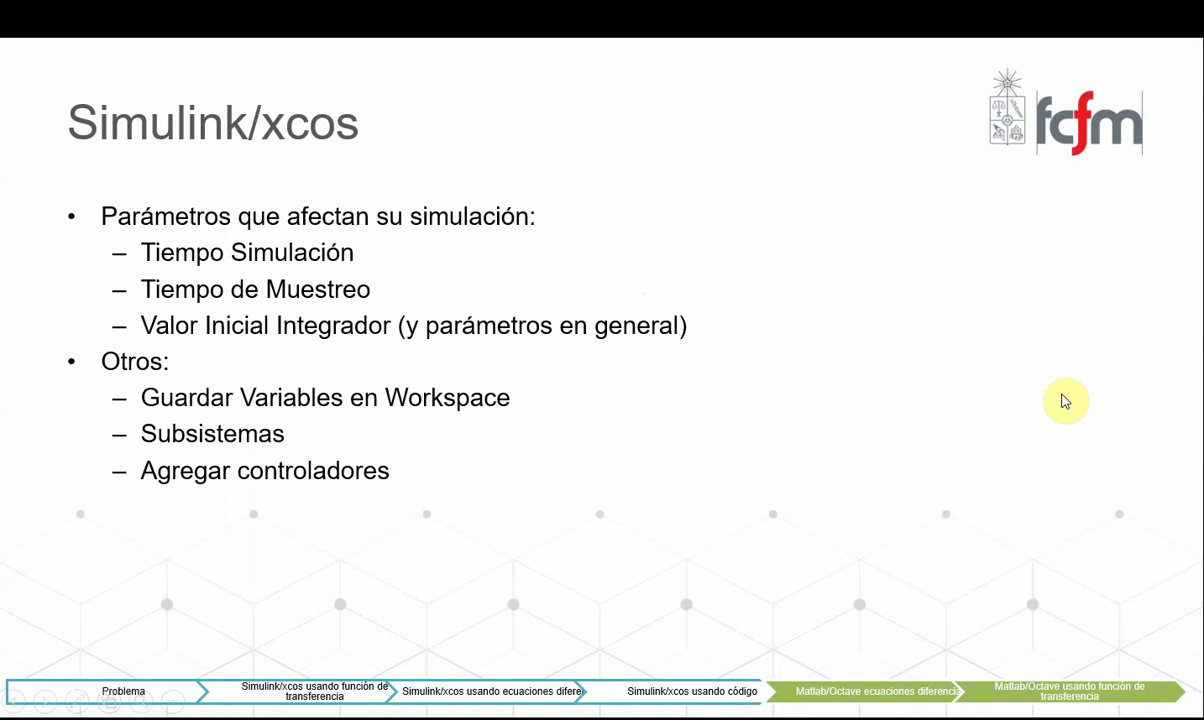